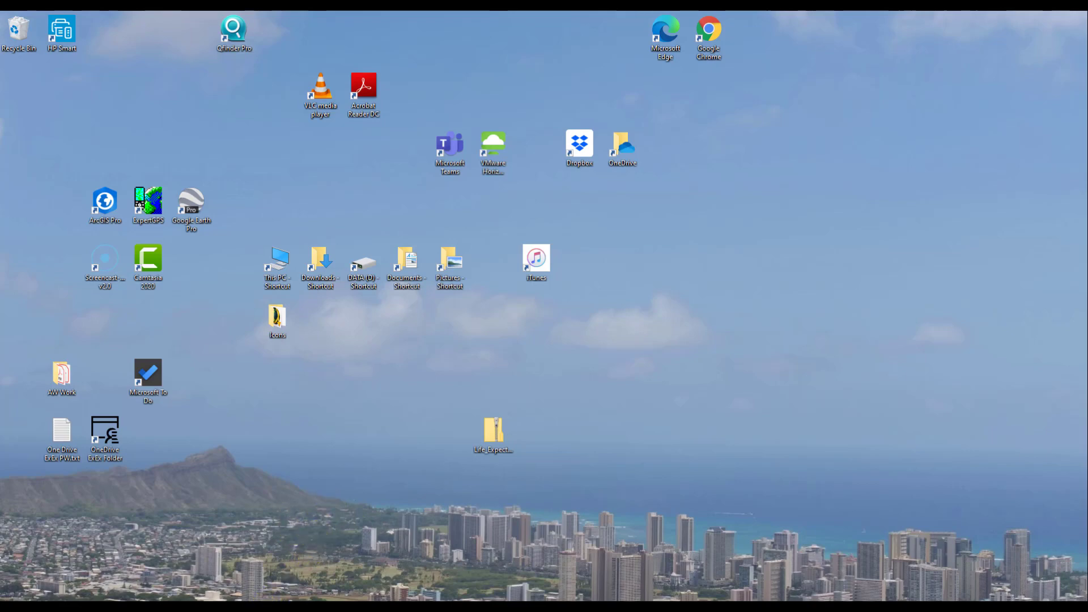
- Switch to the browser and download the full Life Expectancy by country, 2013 dataset from ArcGIS Hub as a shapefile
left_click(264, 564)
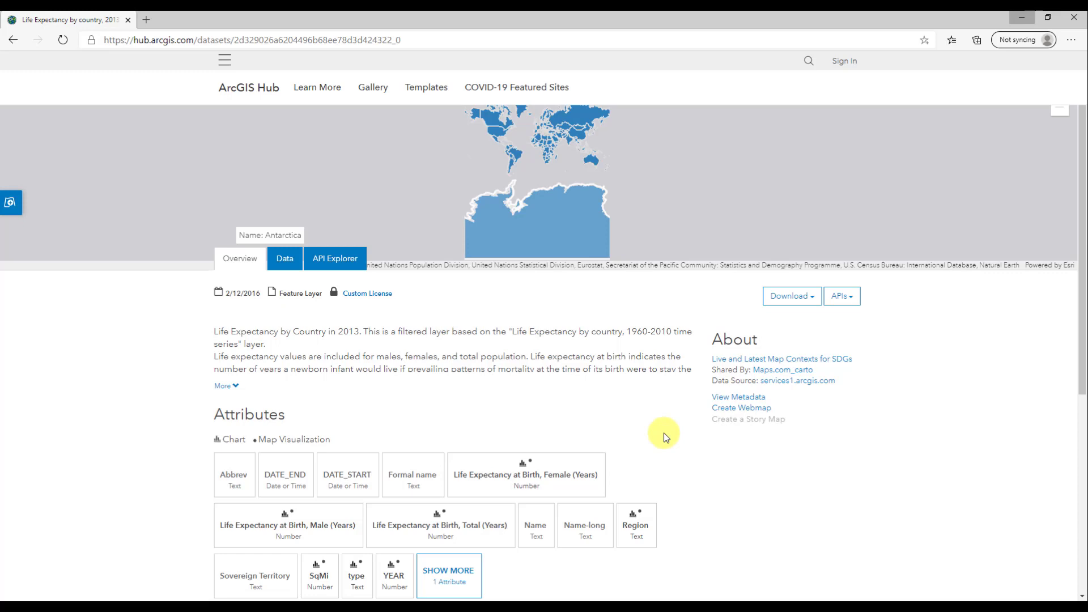
left_click(814, 300)
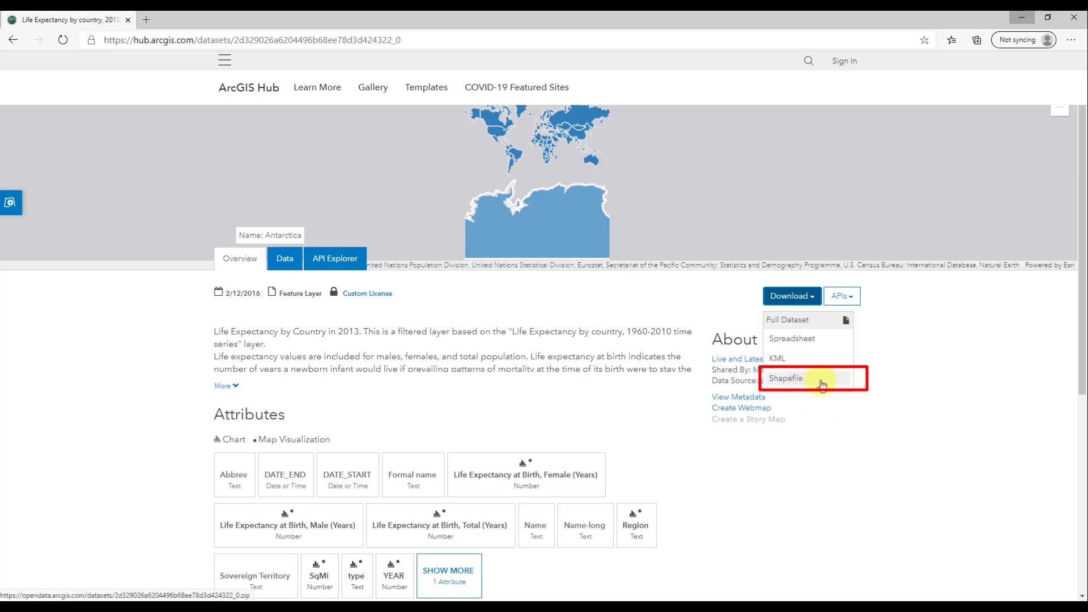
left_click(786, 386)
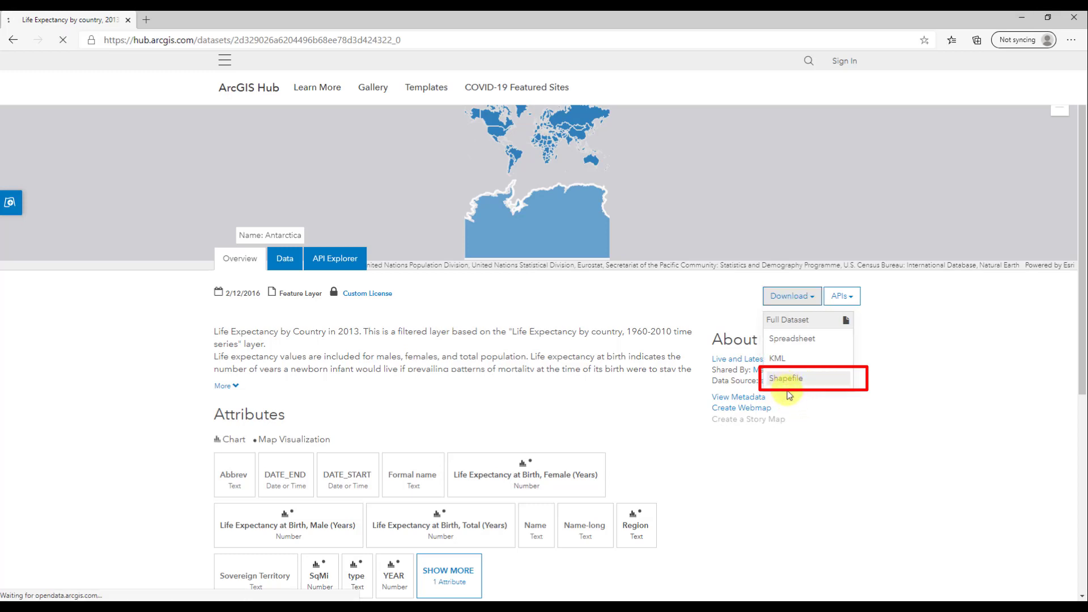
left_click(787, 381)
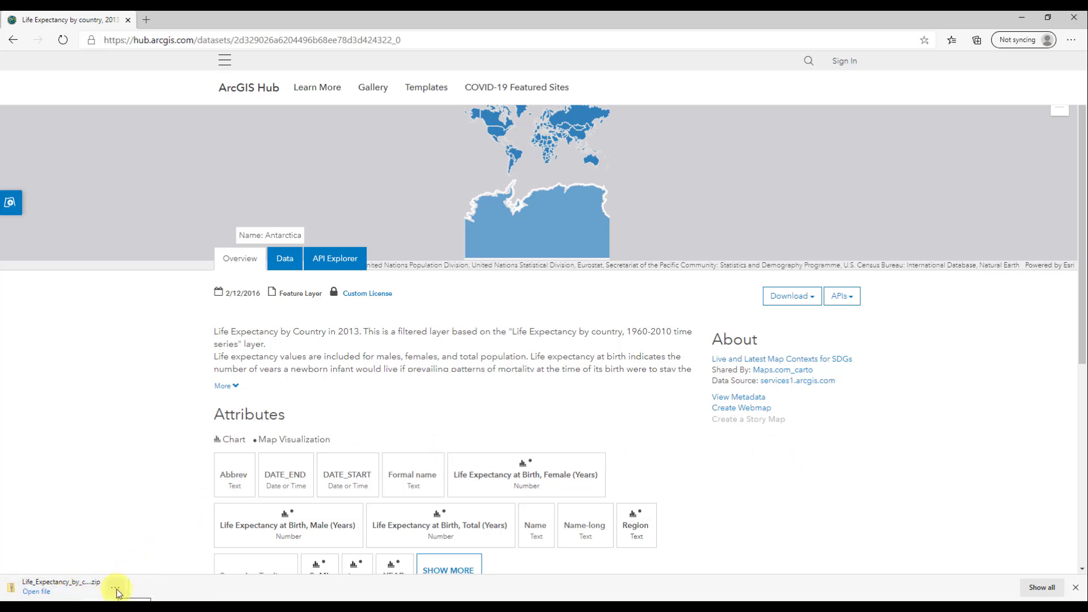
left_click(1023, 23)
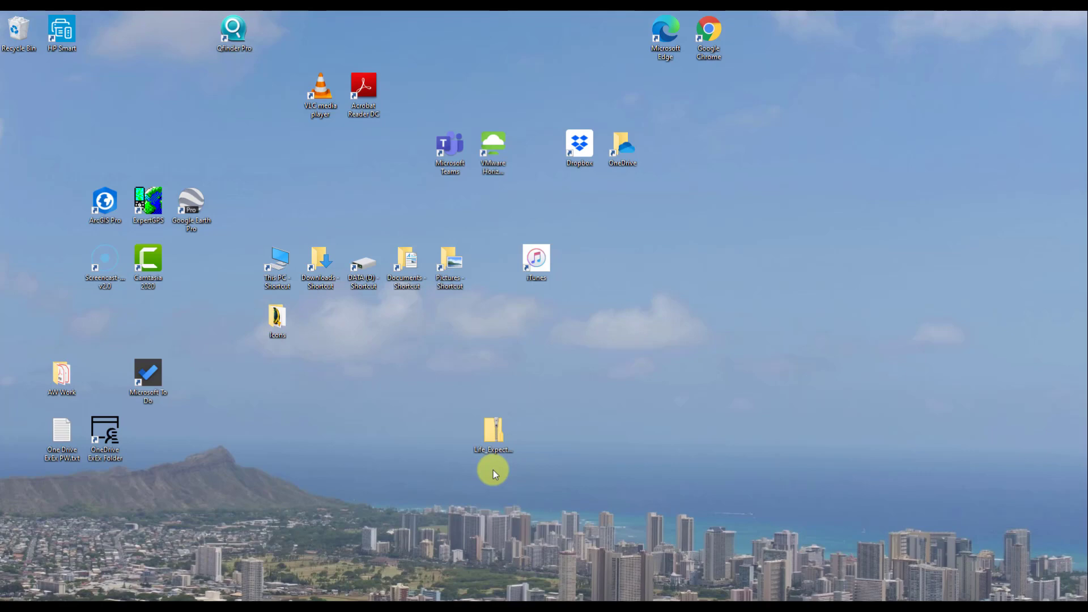
- Extract the downloaded life expectancy zip to its default folder on the desktop and place the extracted folder beside the zip
right_click(494, 439)
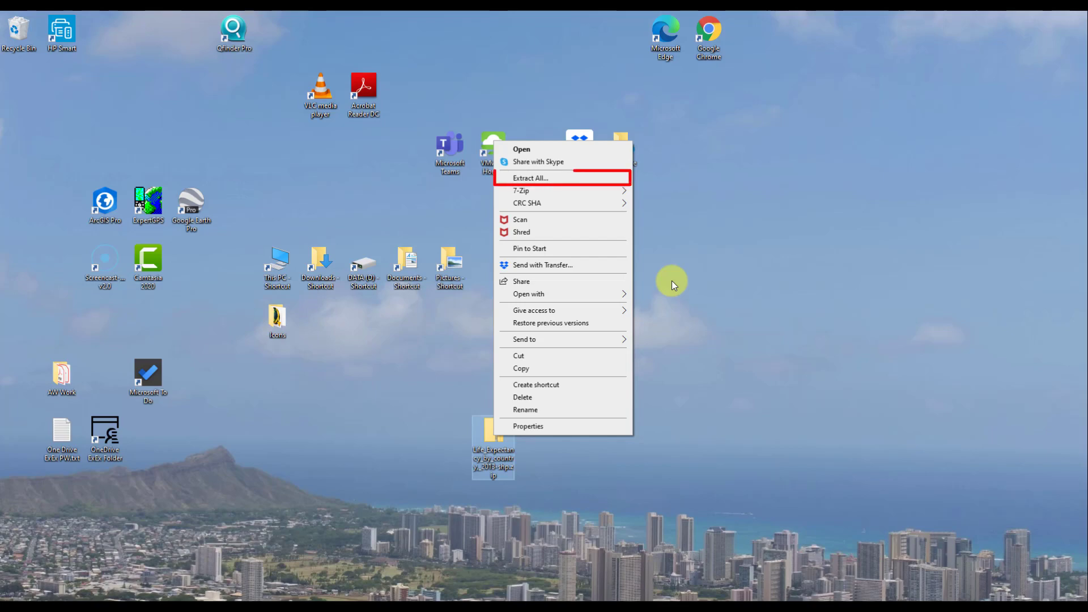
left_click(547, 180)
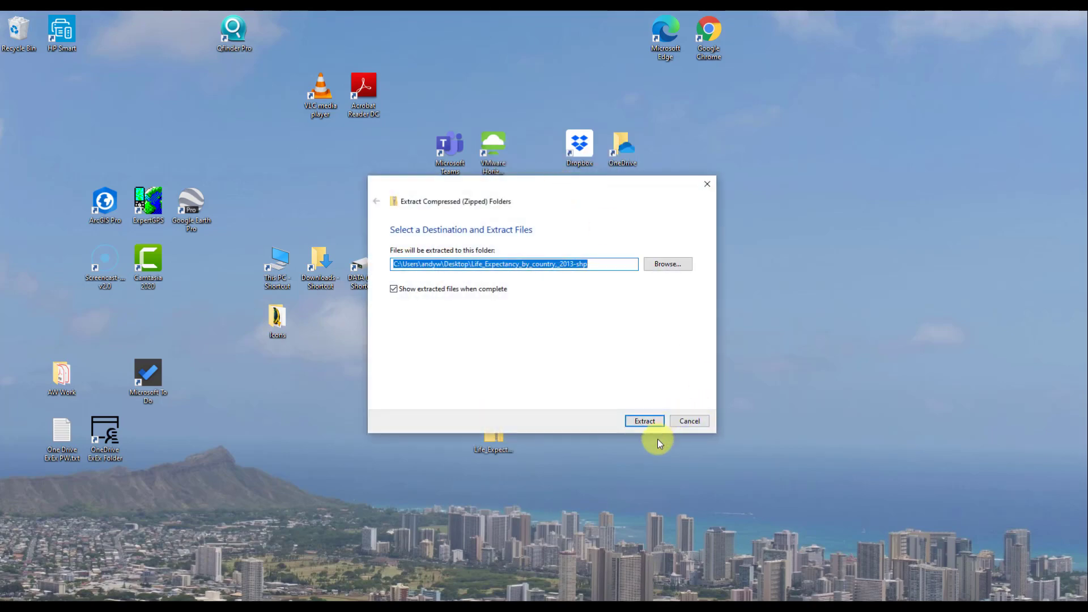
left_click(647, 423)
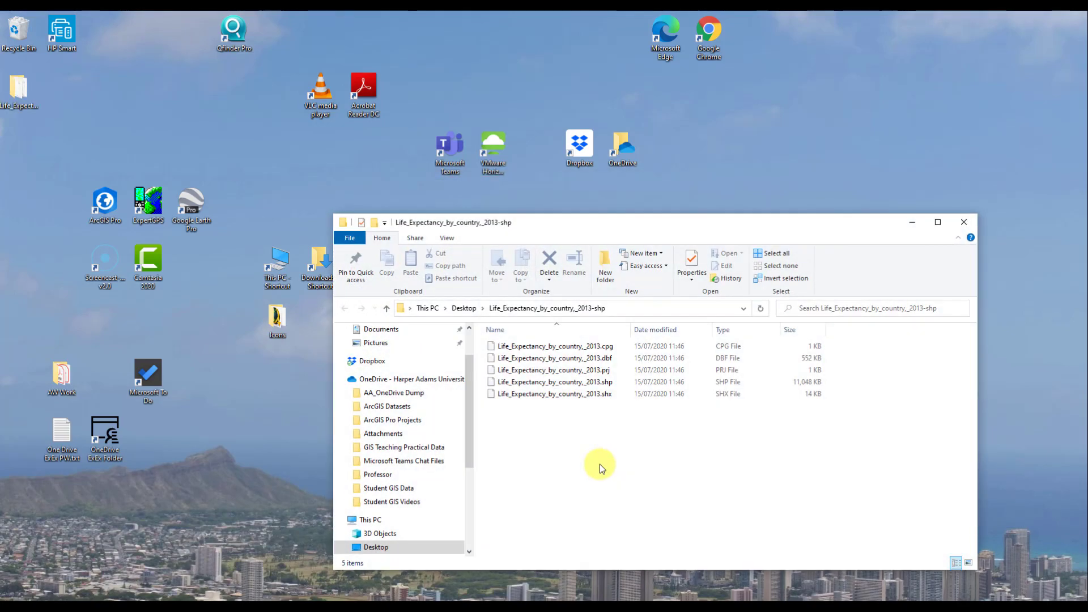
left_click(964, 222)
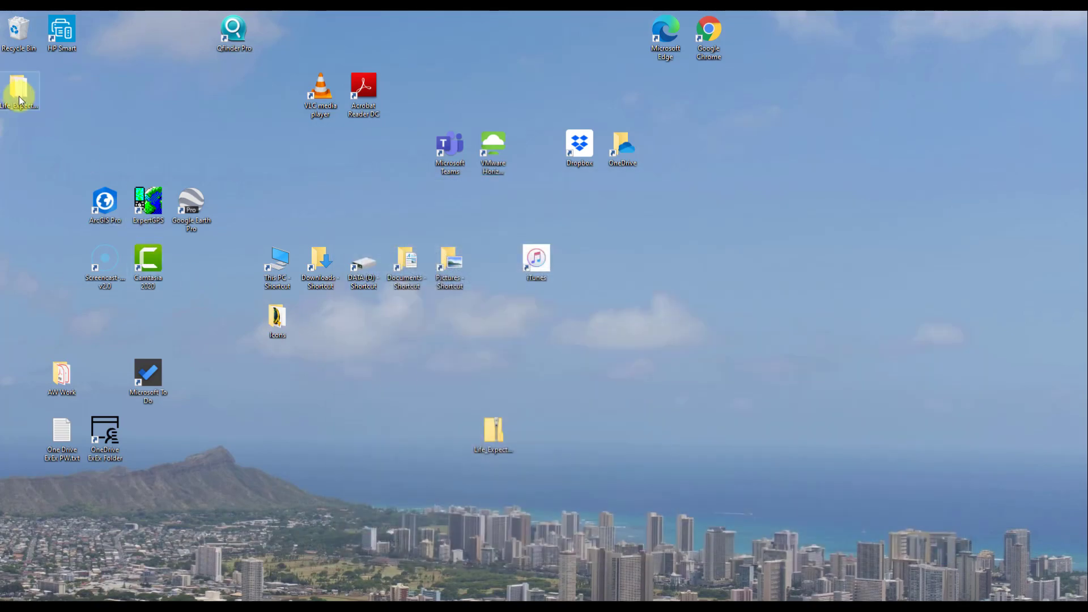
left_click_drag(18, 89, 545, 437)
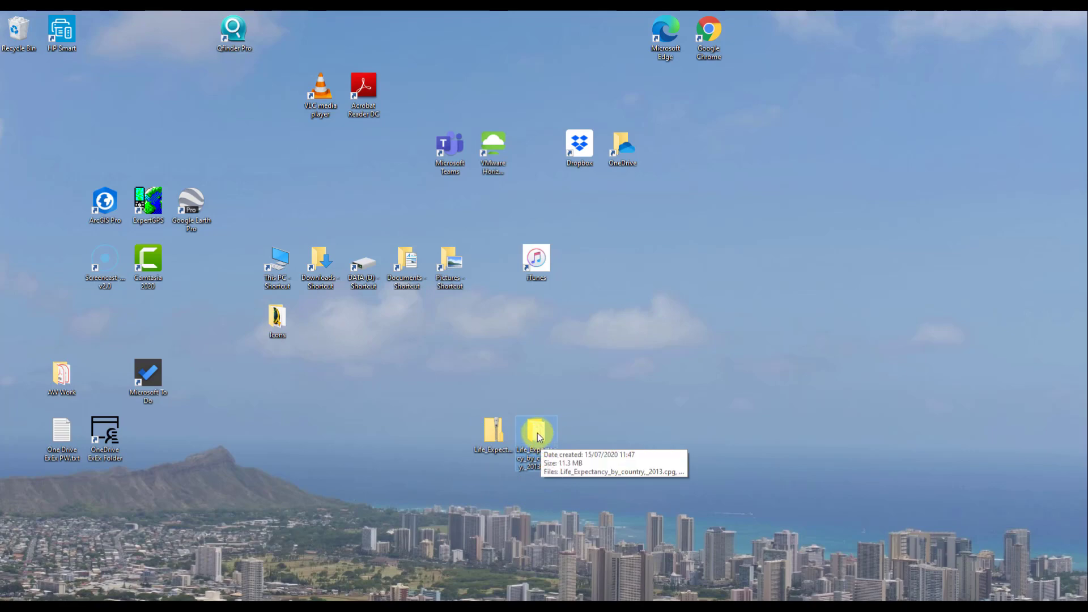
left_click(528, 515)
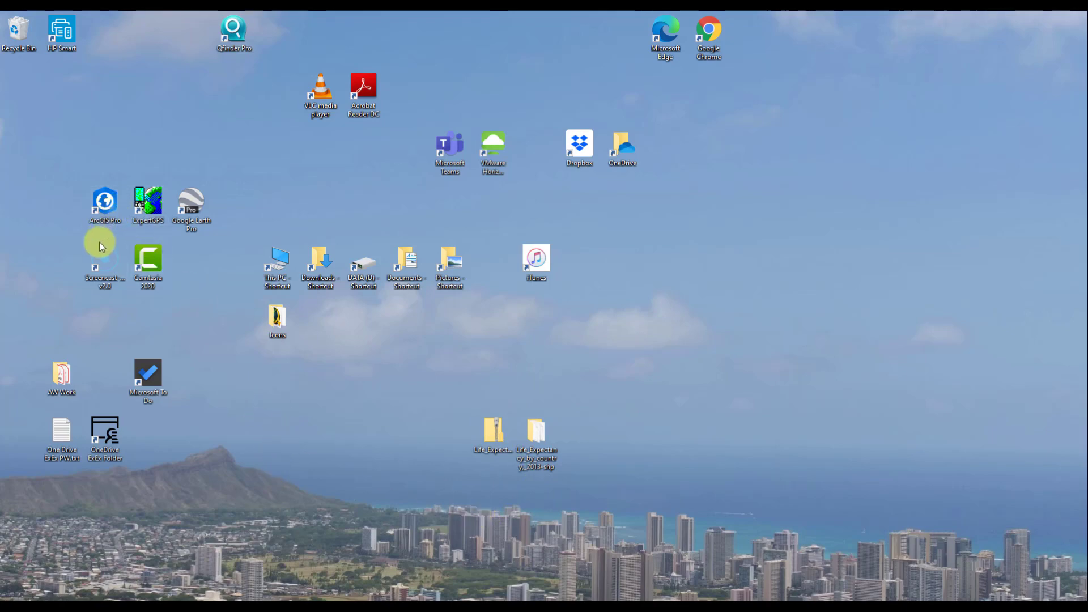
- Launch ArcGIS Pro and create a new project from the blank Map template, named upskillgis_2, in the default location
double_click(105, 208)
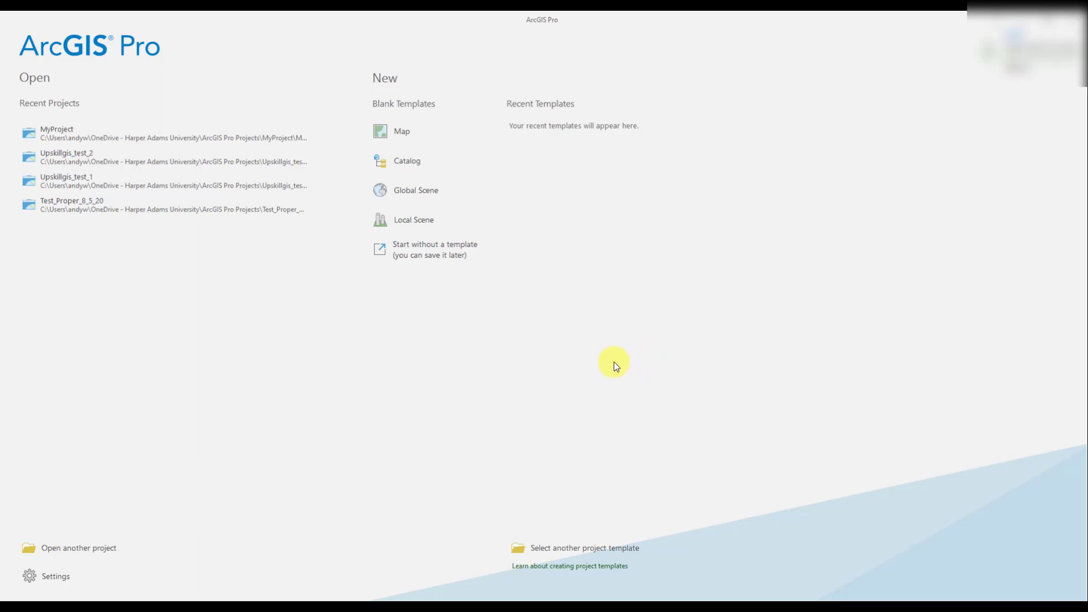
left_click(388, 140)
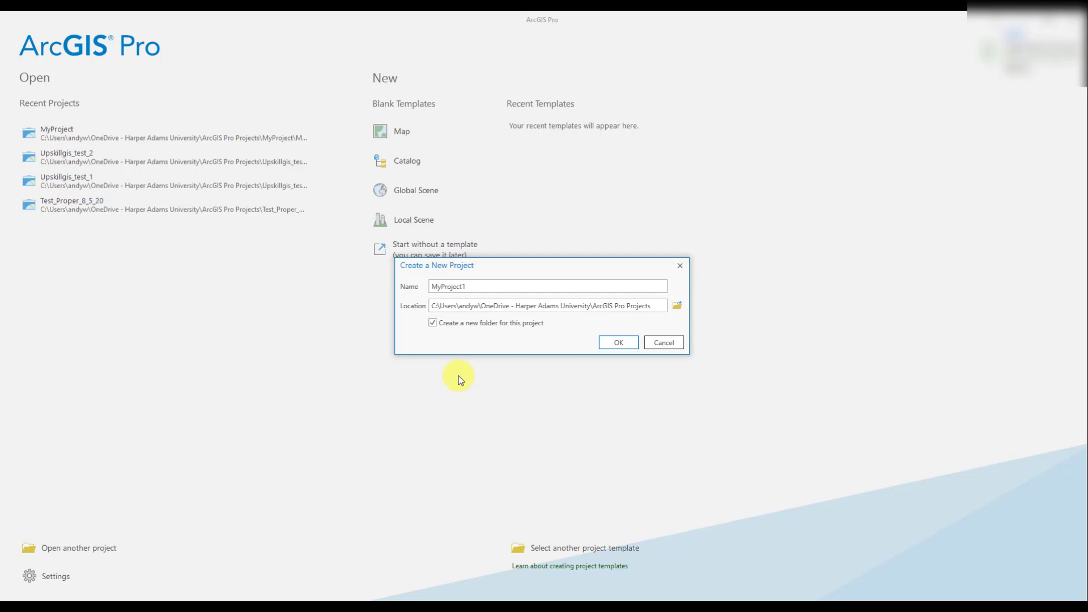
double_click(448, 287)
key("BackSpace")
type("Up")
key("BackSpace")
key("BackSpace")
type("Upskillgis_2")
left_click(617, 345)
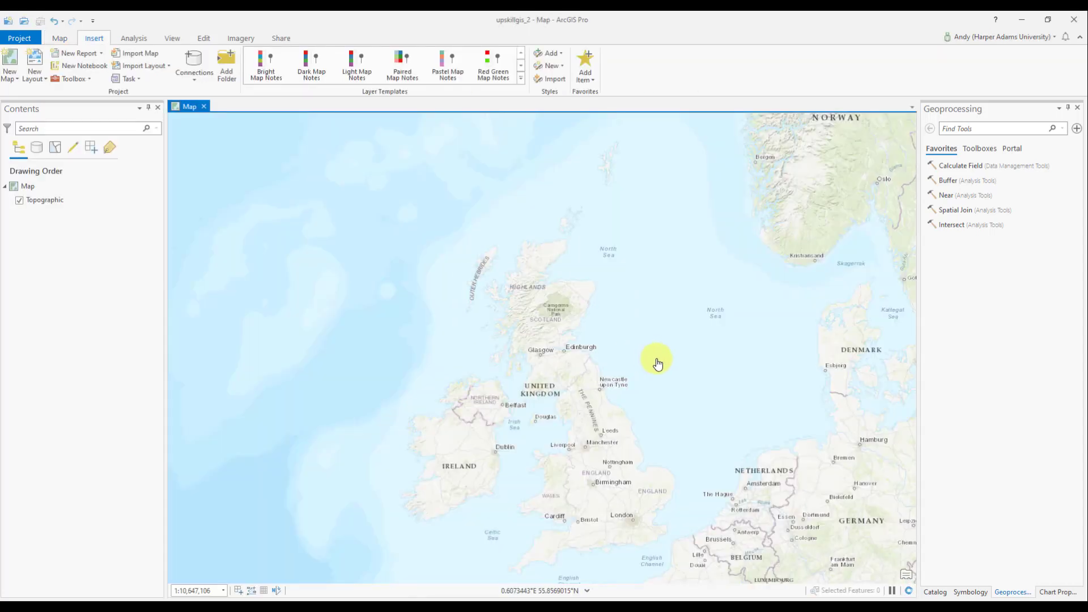
- Look around the map of north-west Europe and switch the Topographic basemap's visibility off and back on
left_click_drag(703, 418, 651, 326)
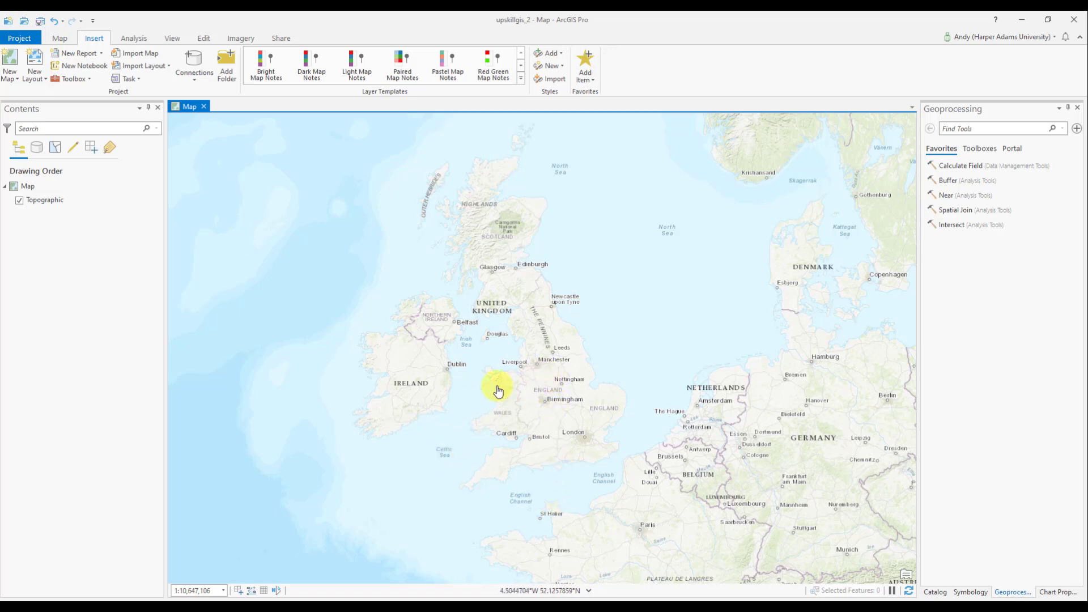
left_click_drag(558, 370, 566, 387)
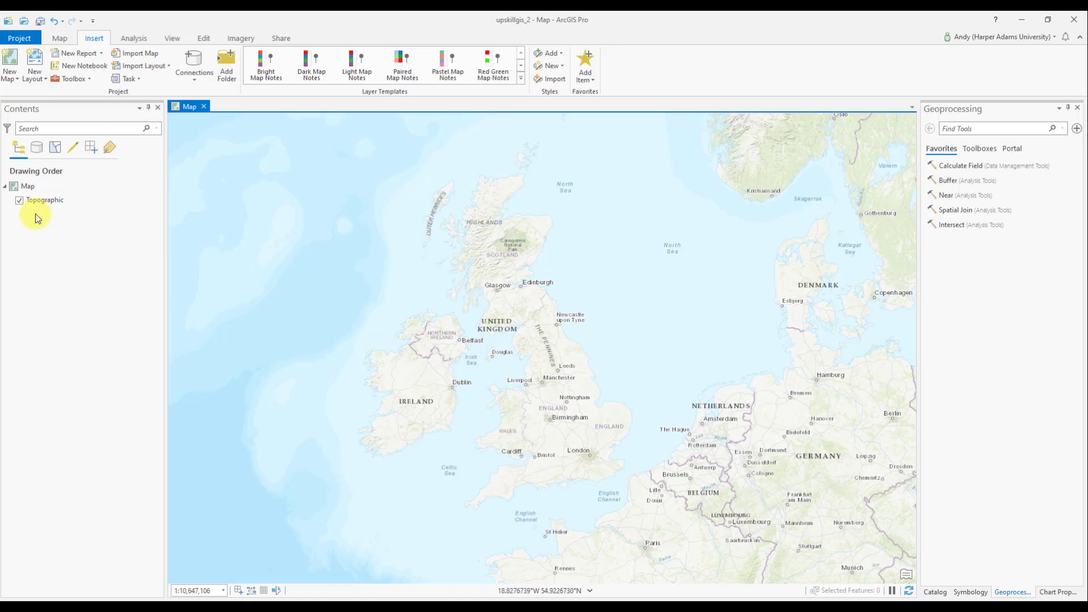
left_click(20, 206)
left_click(20, 202)
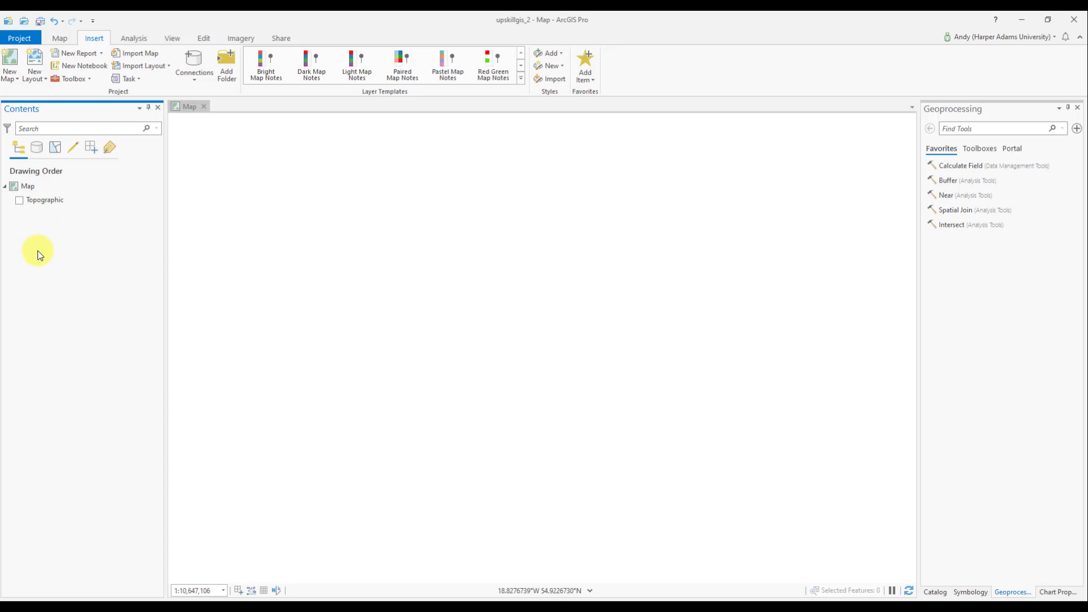
left_click(19, 201)
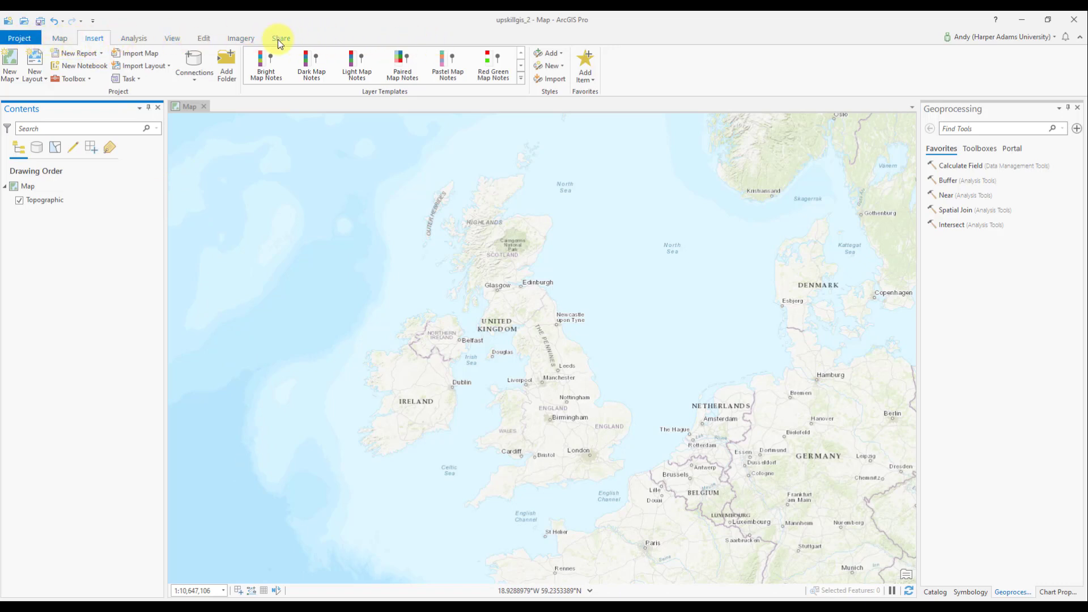
- Add the Life_Expectancy_by_country_2013 shapefile from the extracted desktop folder to the map
left_click(60, 38)
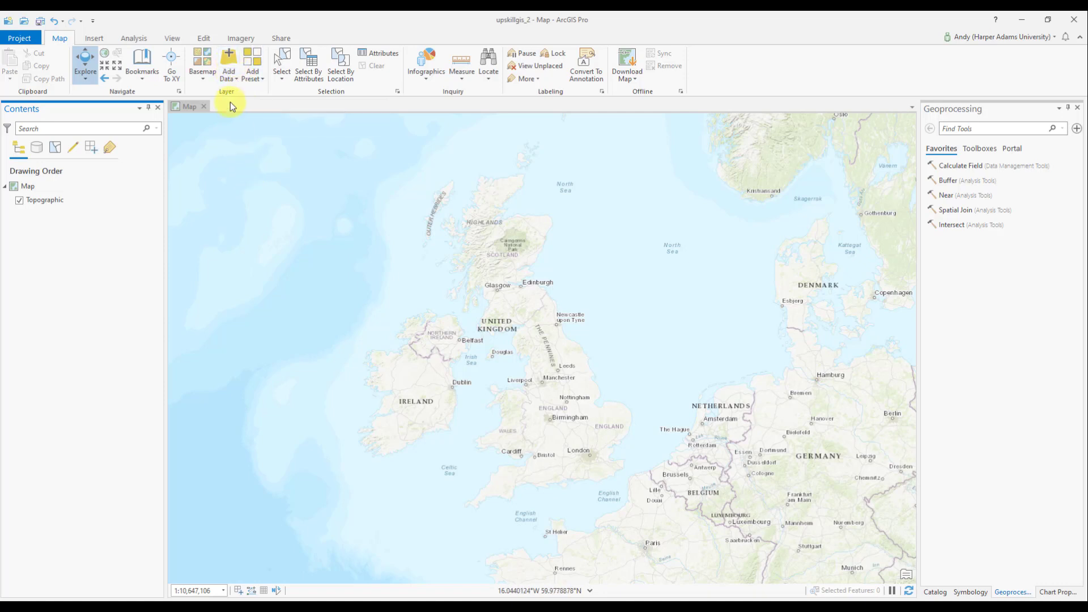
left_click(234, 60)
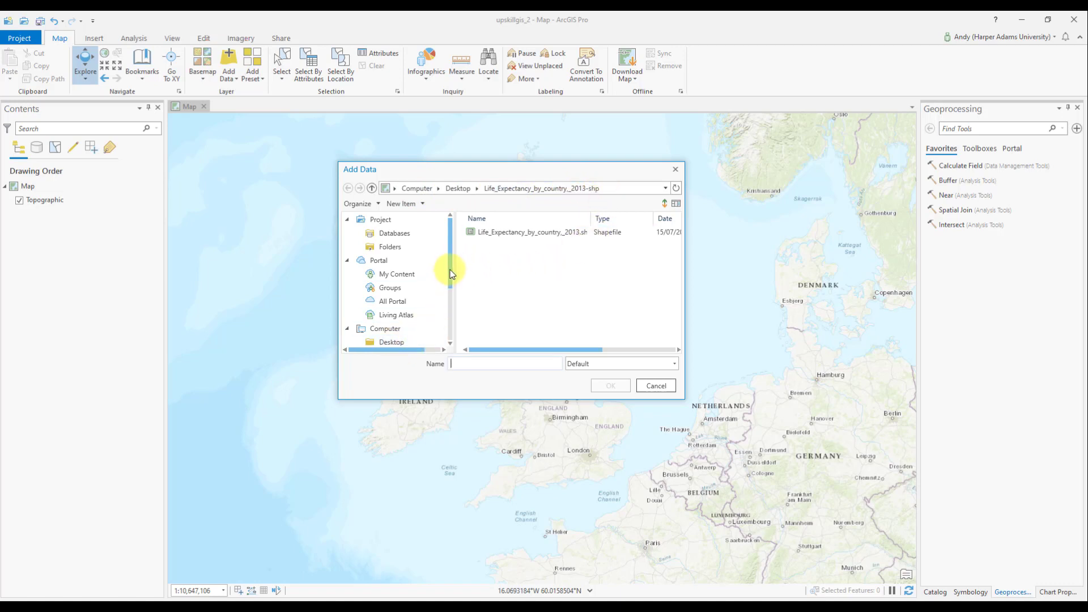
left_click_drag(449, 274, 449, 236)
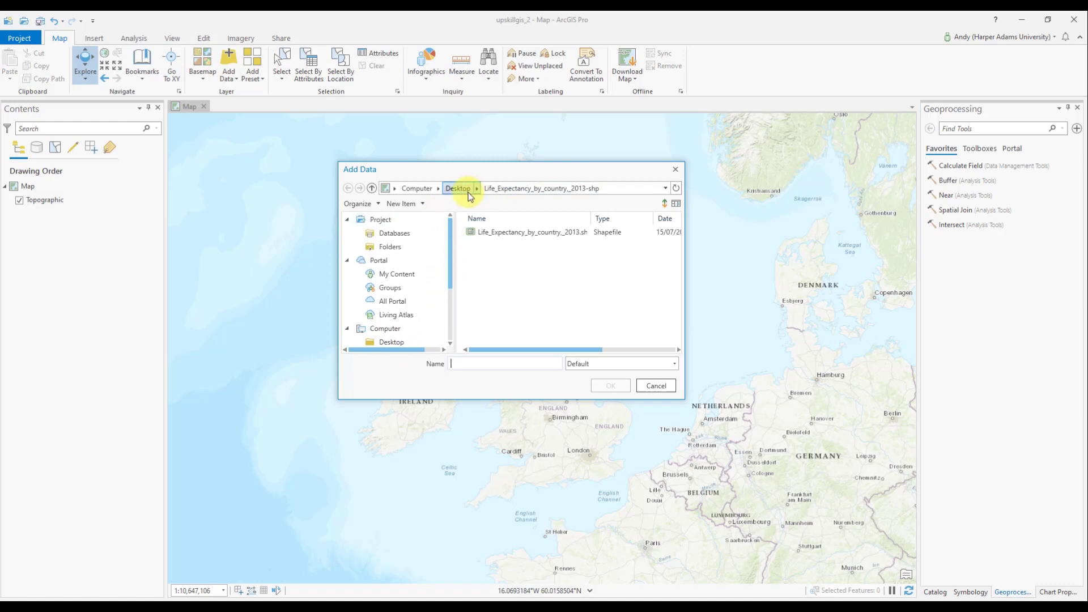
left_click(602, 237)
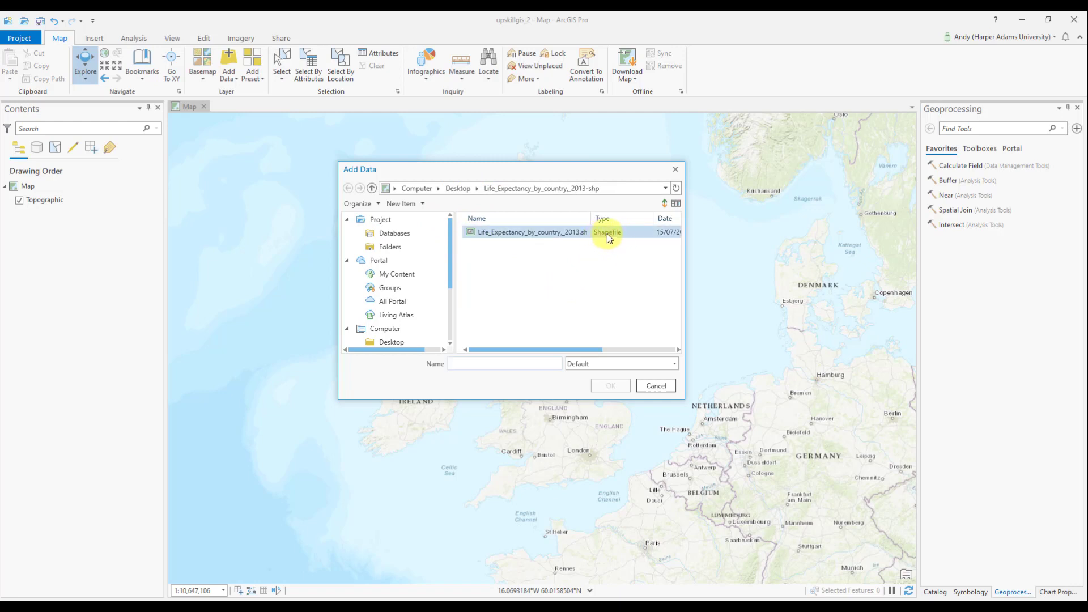
left_click(566, 317)
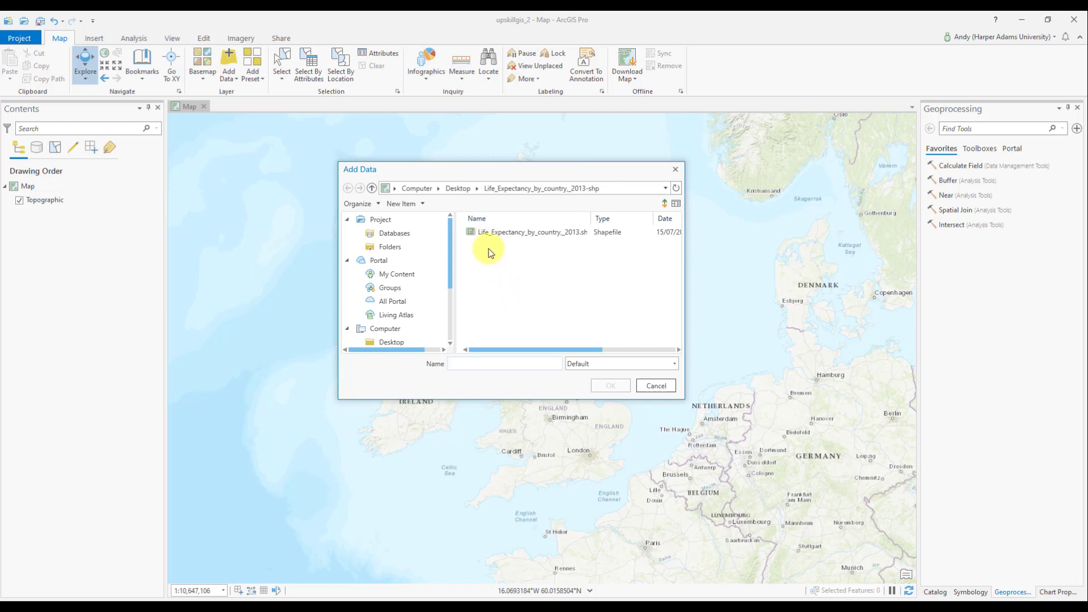
left_click(484, 232)
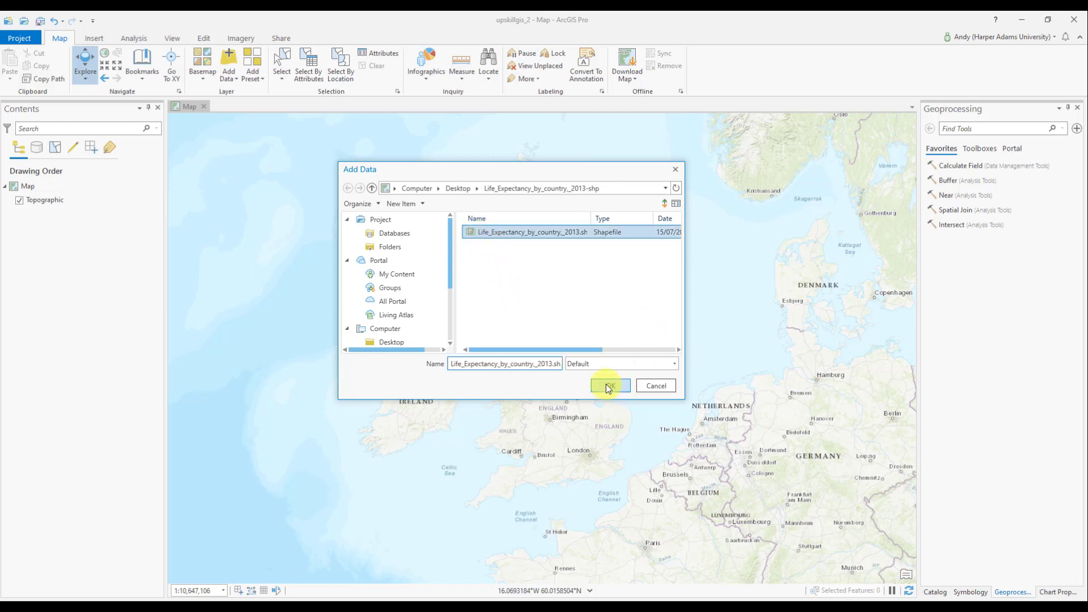
left_click(607, 386)
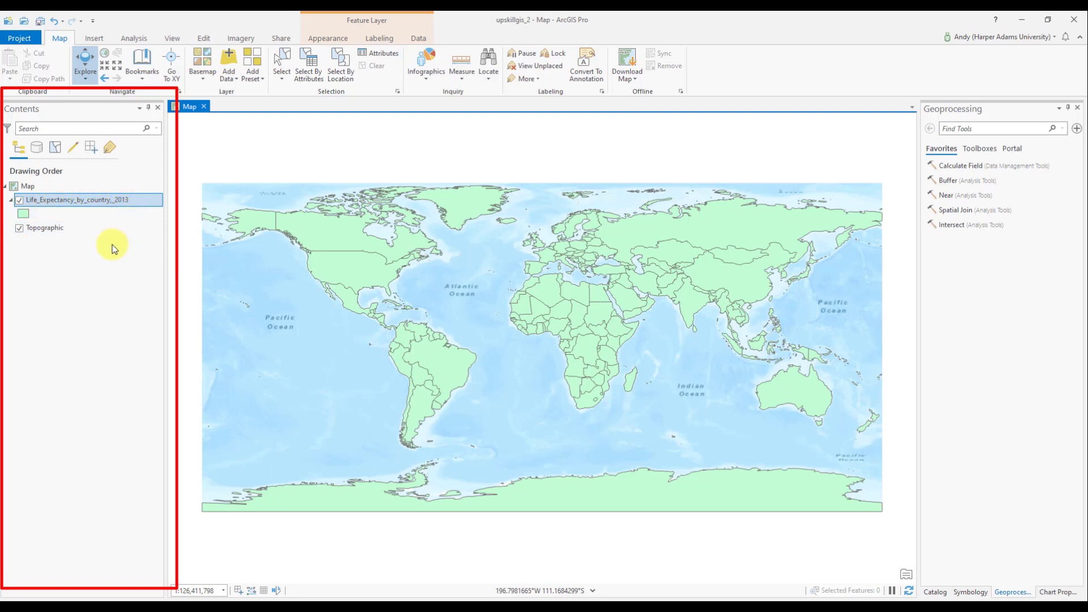
- Toggle the visibility of the life expectancy layer and the Topographic basemap off and on to compare them, leaving both on
left_click(19, 201)
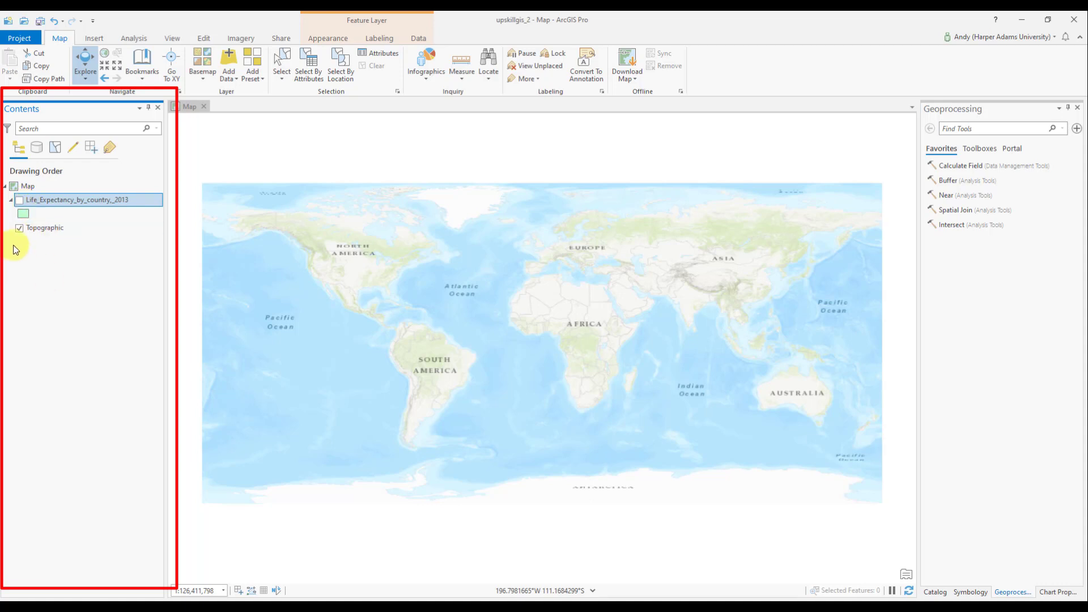
left_click(20, 228)
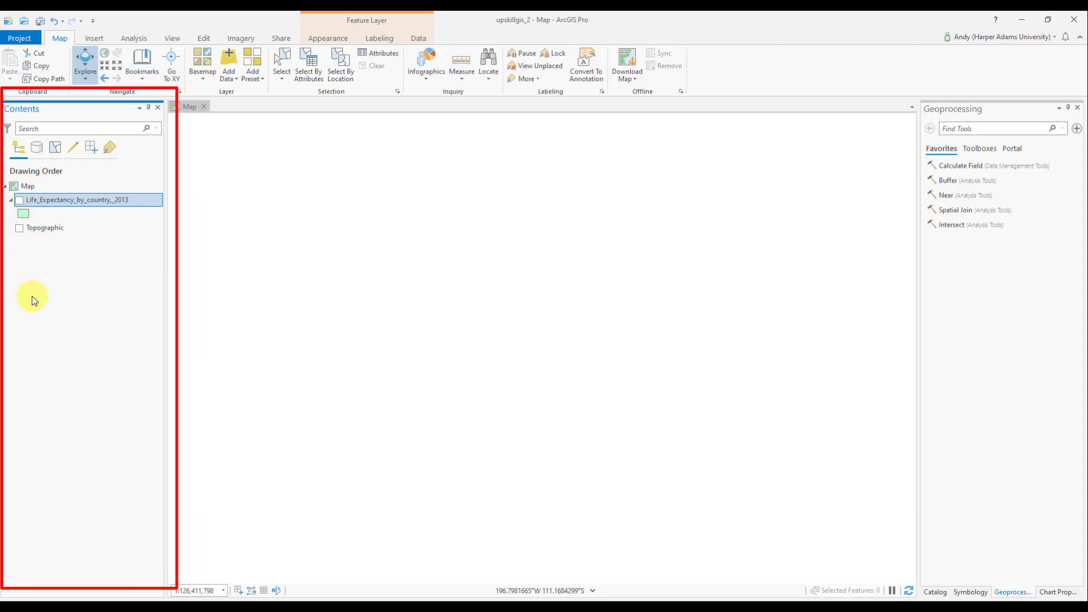
left_click(19, 228)
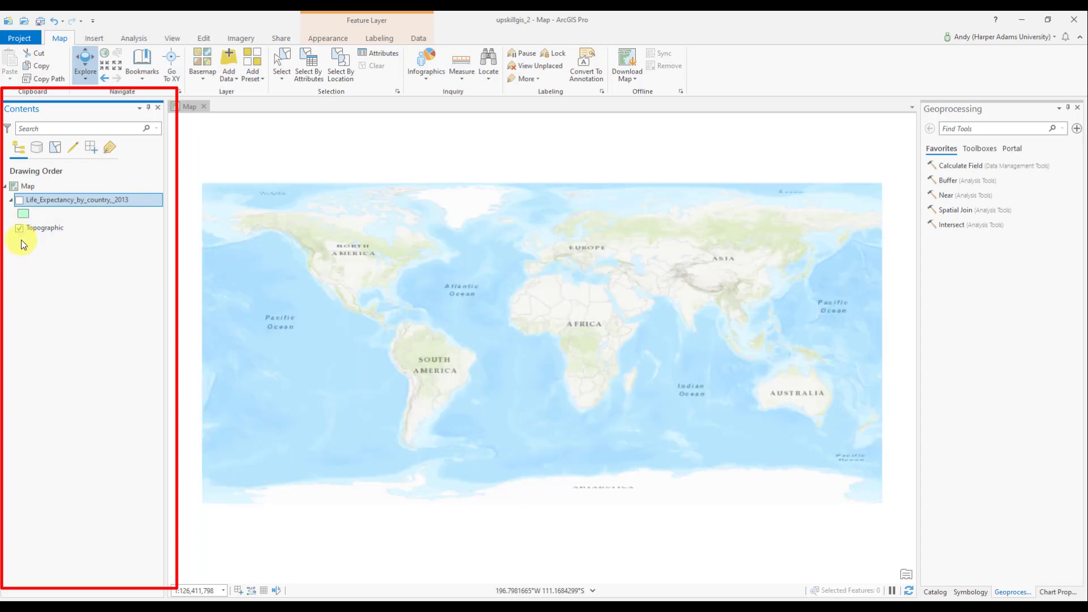
left_click(19, 201)
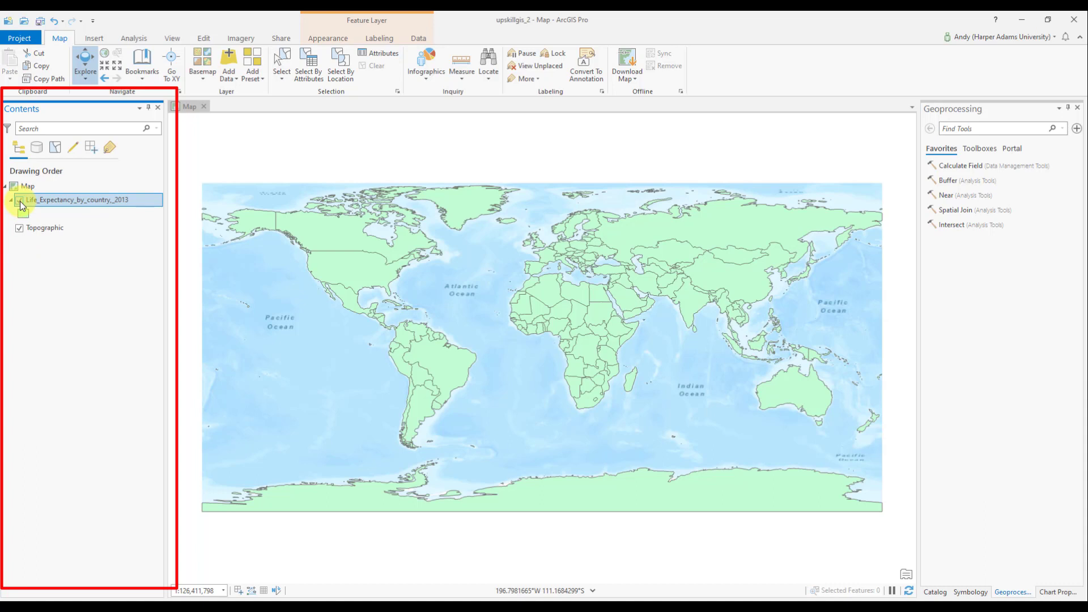
left_click(19, 201)
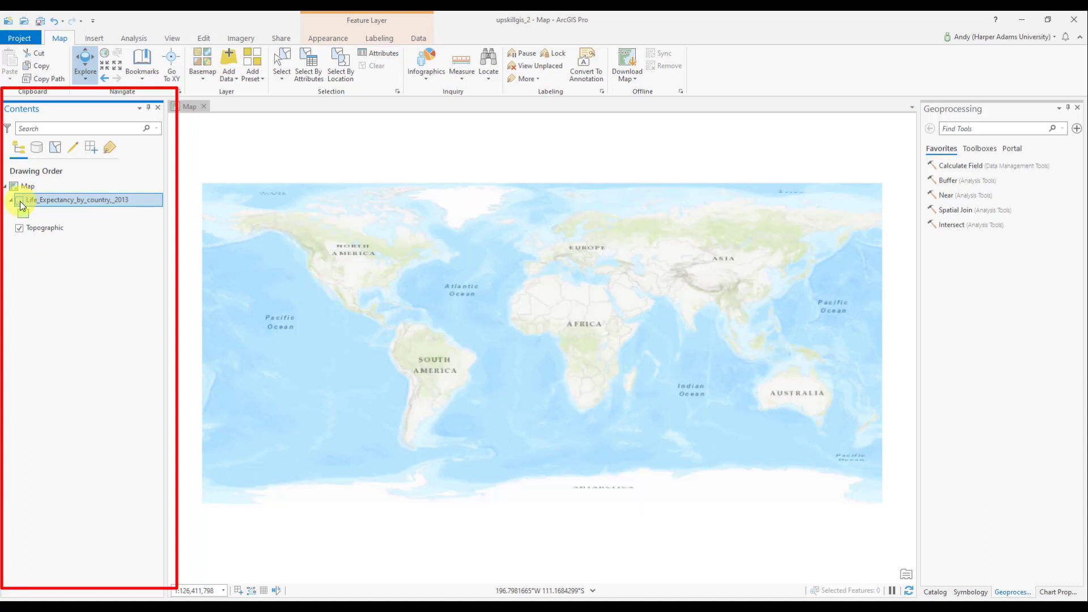
left_click(19, 201)
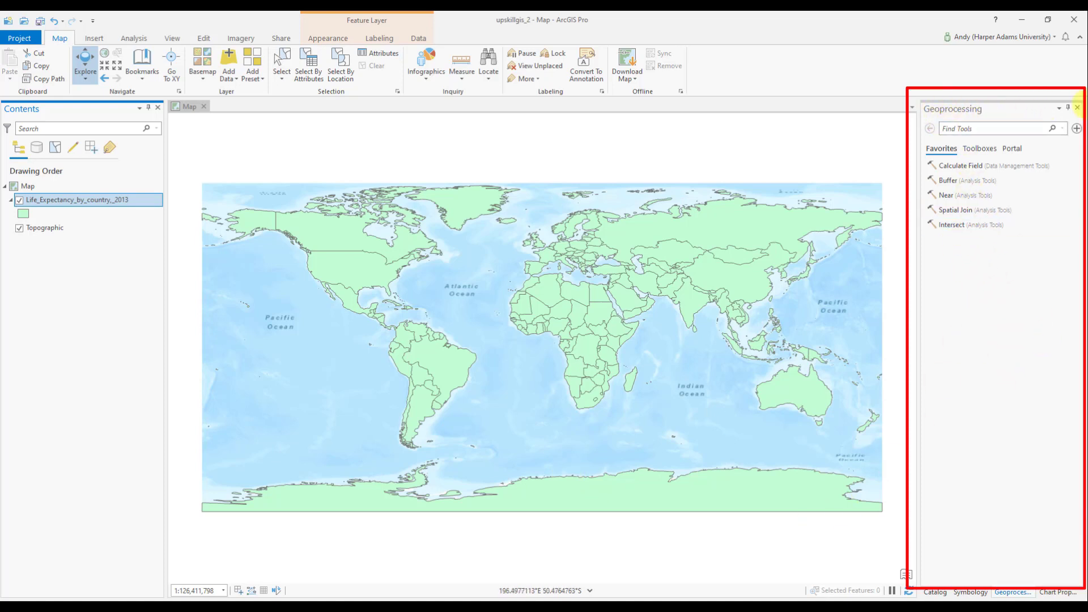
- Close the Geoprocessing, Symbology and Chart Properties panes, leaving only the Catalog pane open beside the map
left_click(1078, 108)
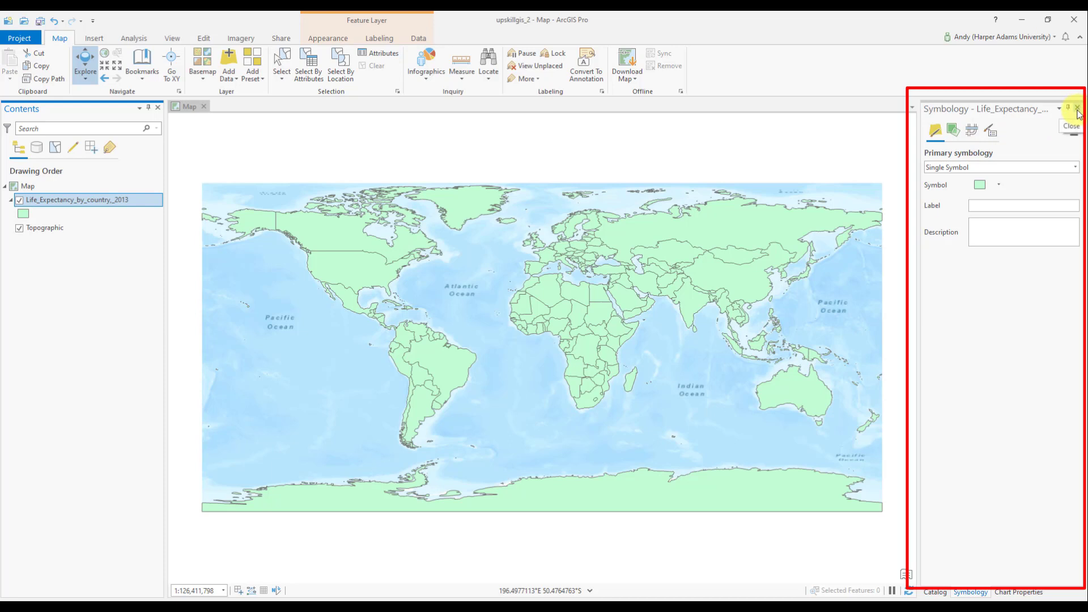
left_click(1077, 108)
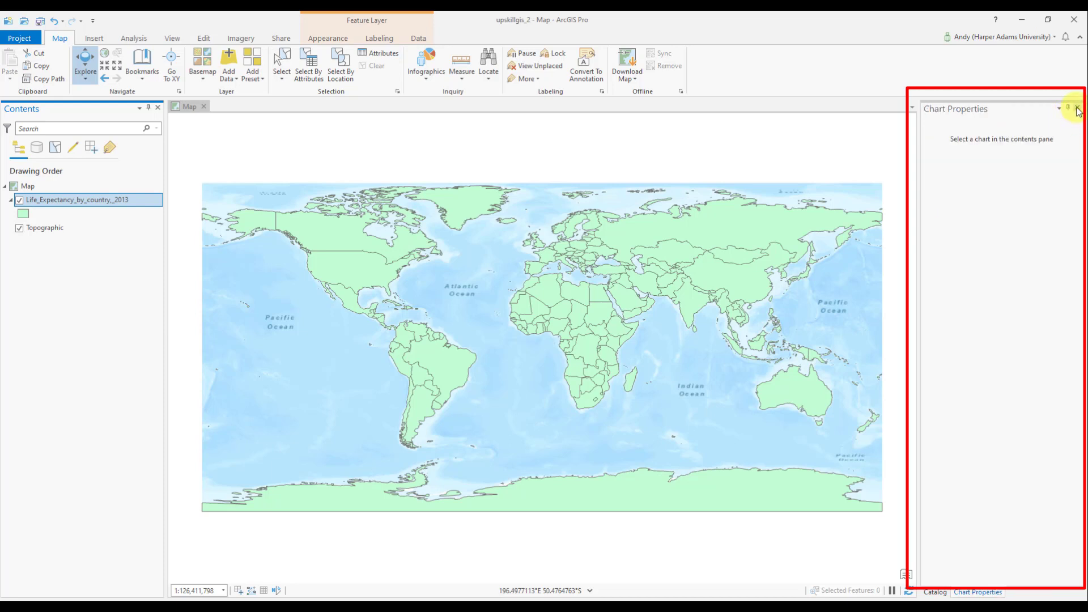
left_click(1077, 108)
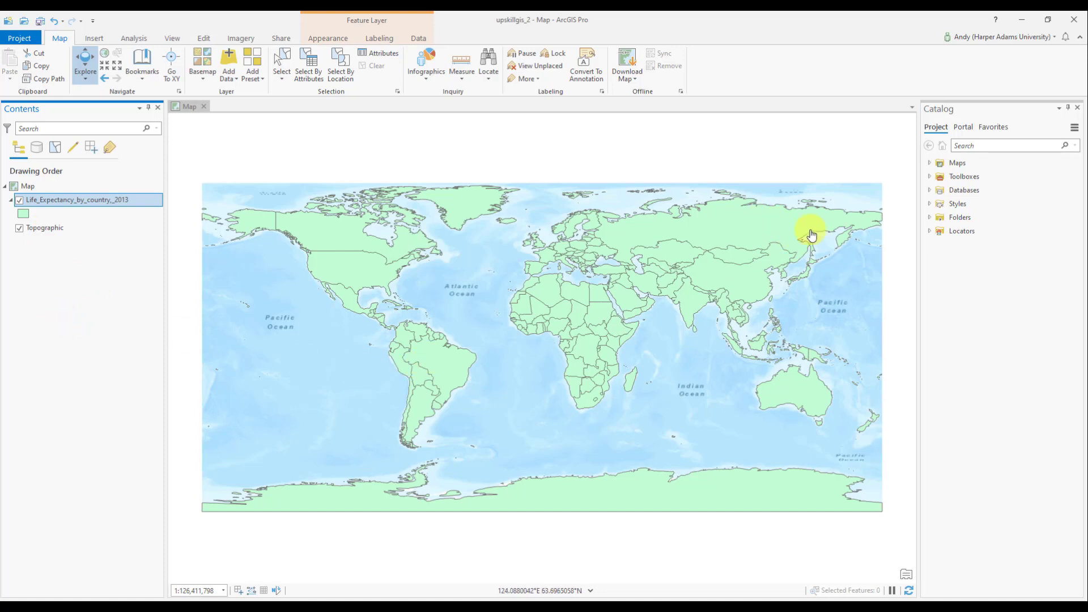
- Open the polygon symbol gallery for the life expectancy layer and apply the Orange (Pastel) symbol
left_click(24, 215)
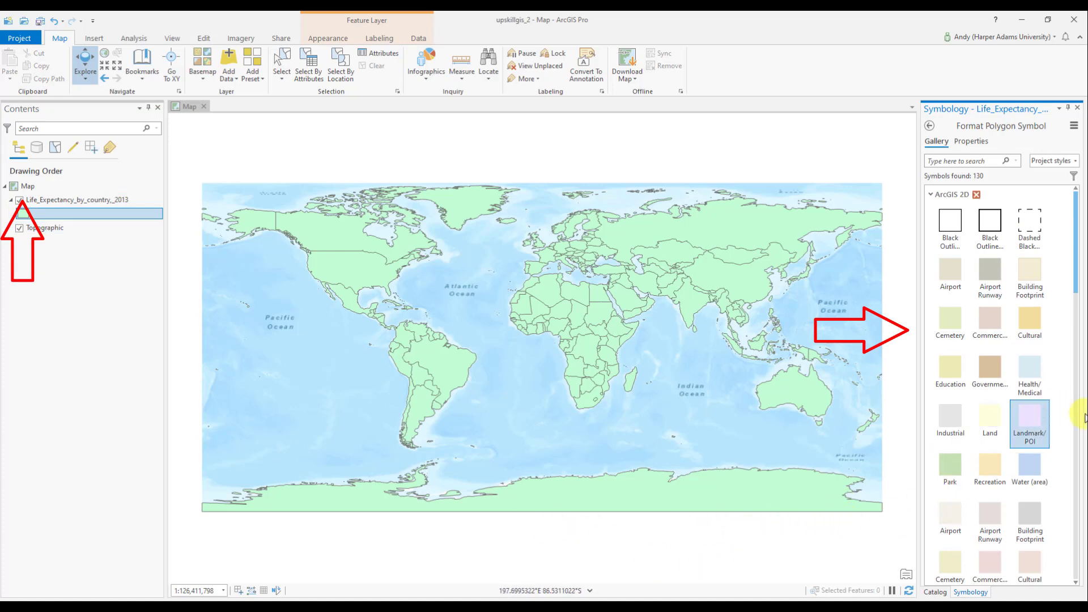
scroll(971, 482, "down", 3)
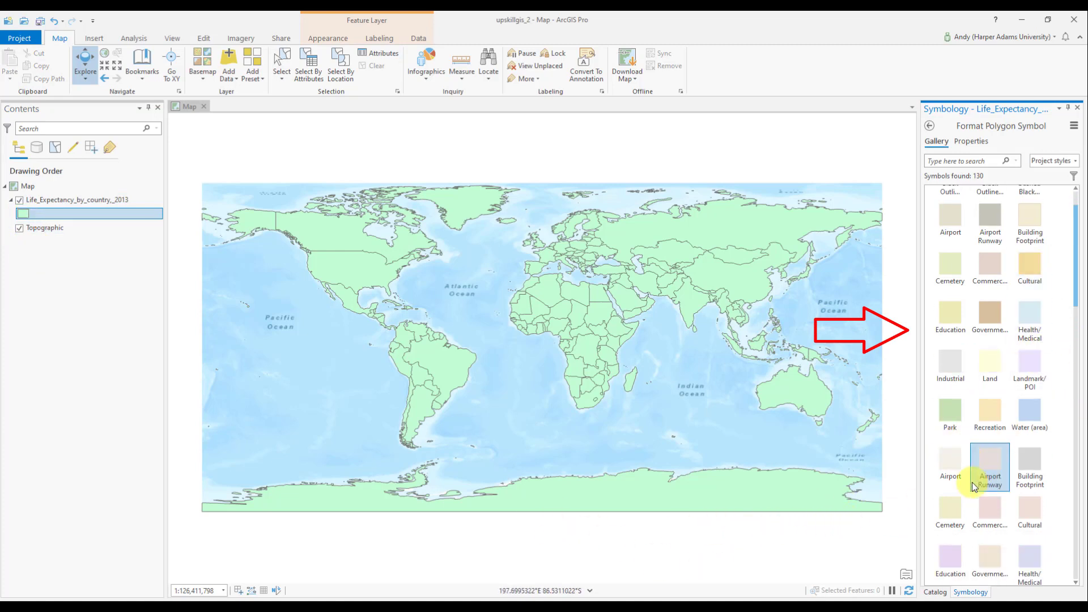
scroll(970, 487, "down", 5)
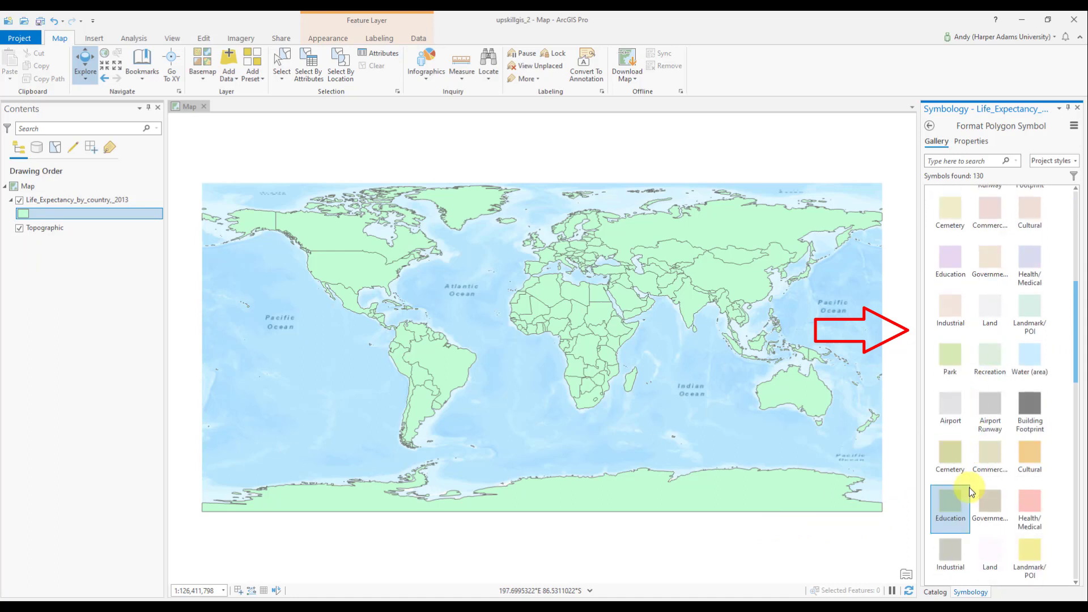
scroll(967, 488, "down", 2)
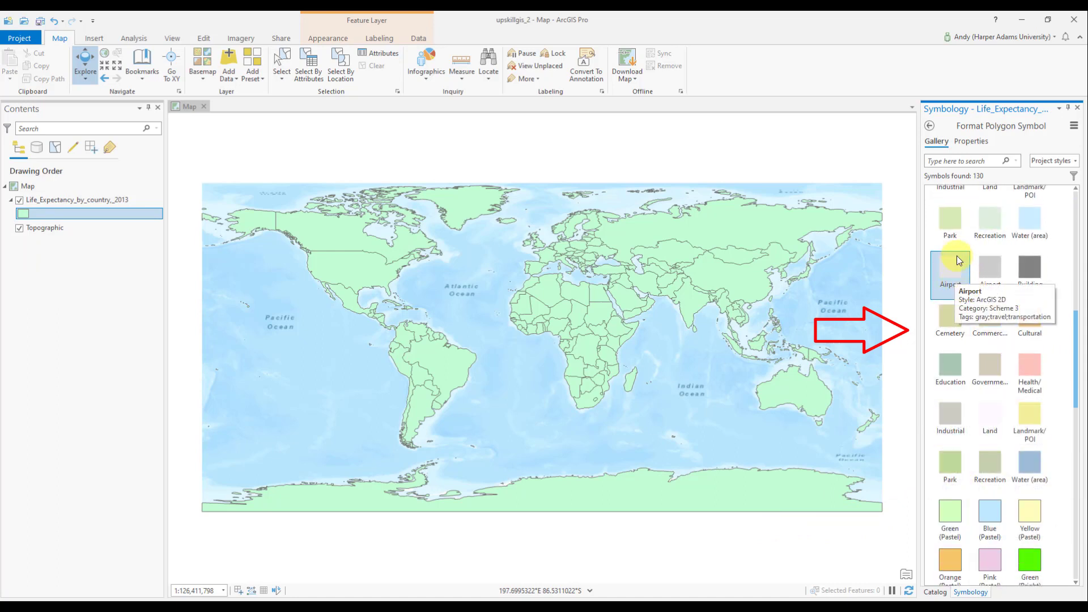
scroll(989, 413, "up", 2)
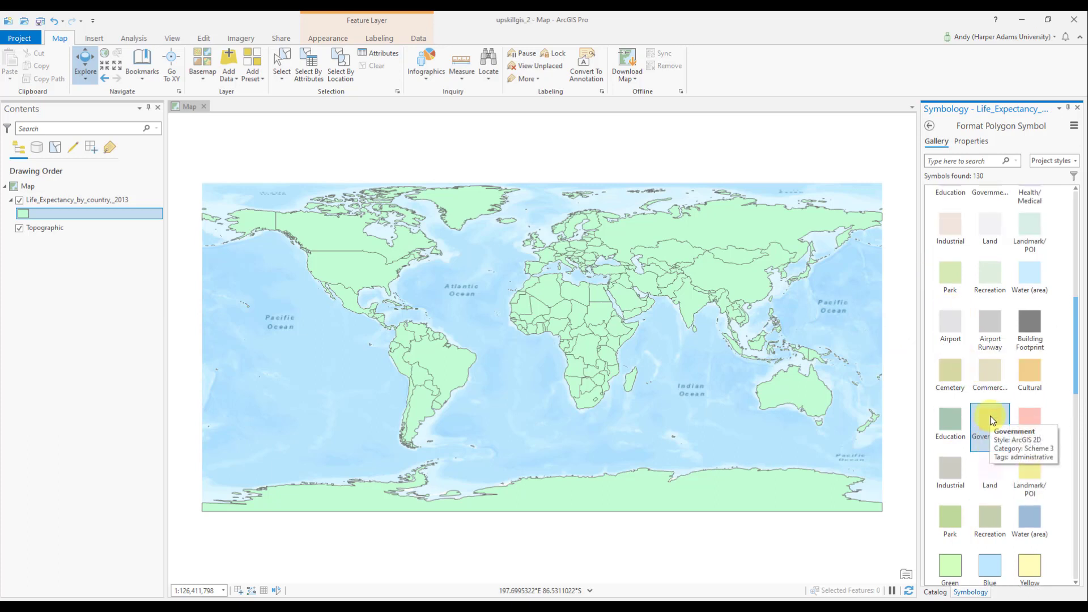
scroll(985, 411, "down", 2)
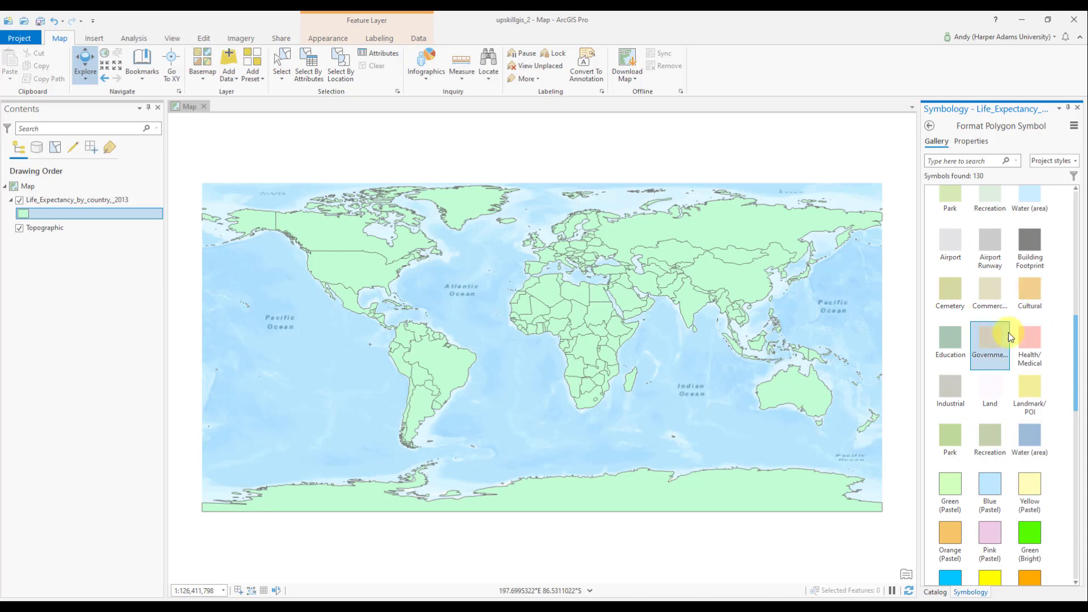
scroll(965, 364, "down", 2)
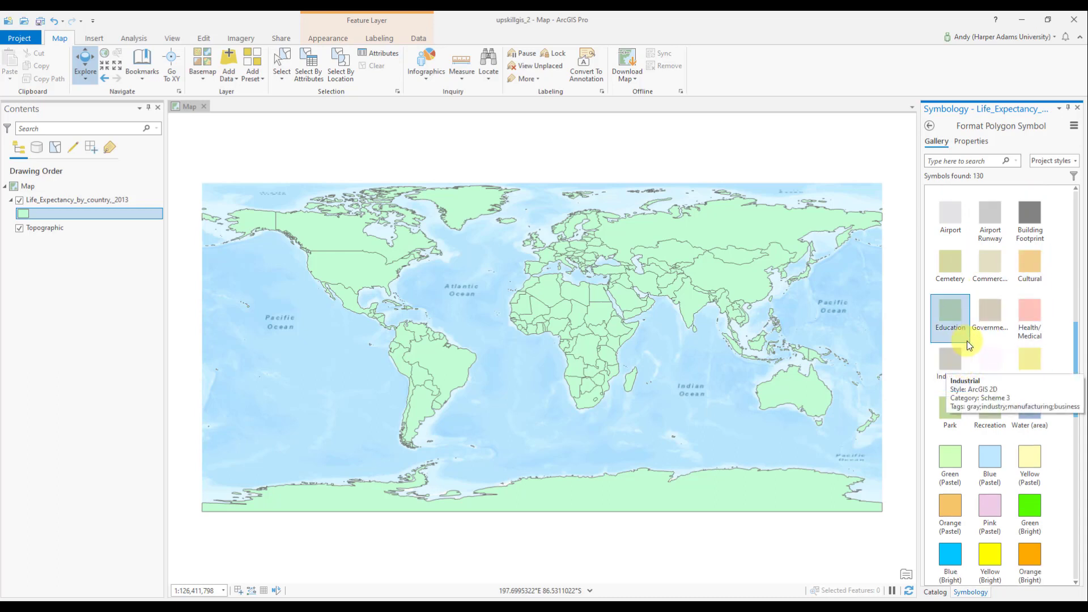
scroll(977, 353, "down", 2)
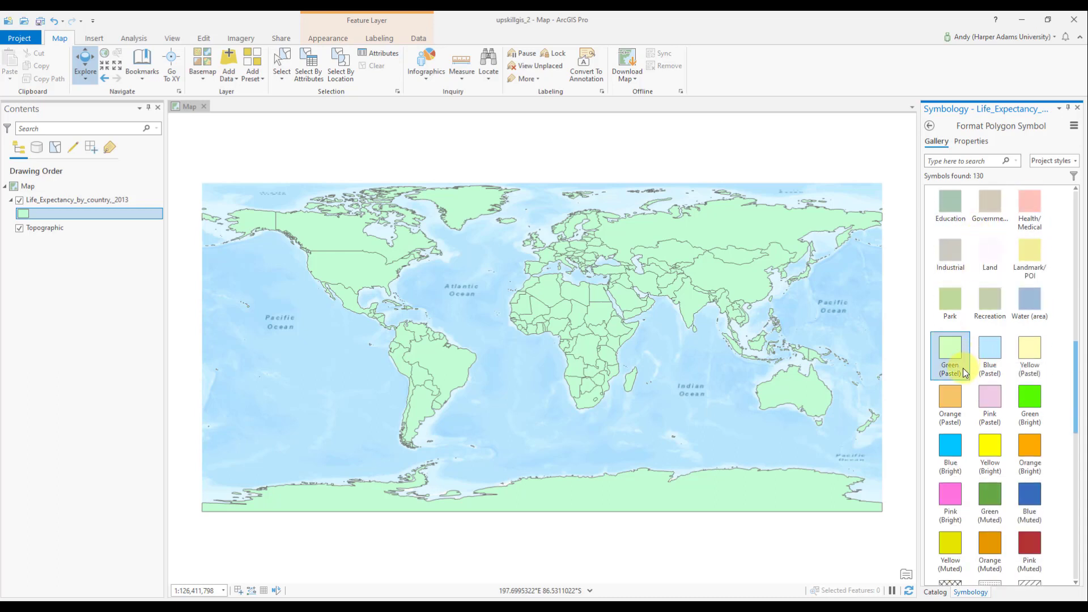
scroll(867, 517, "down", 1)
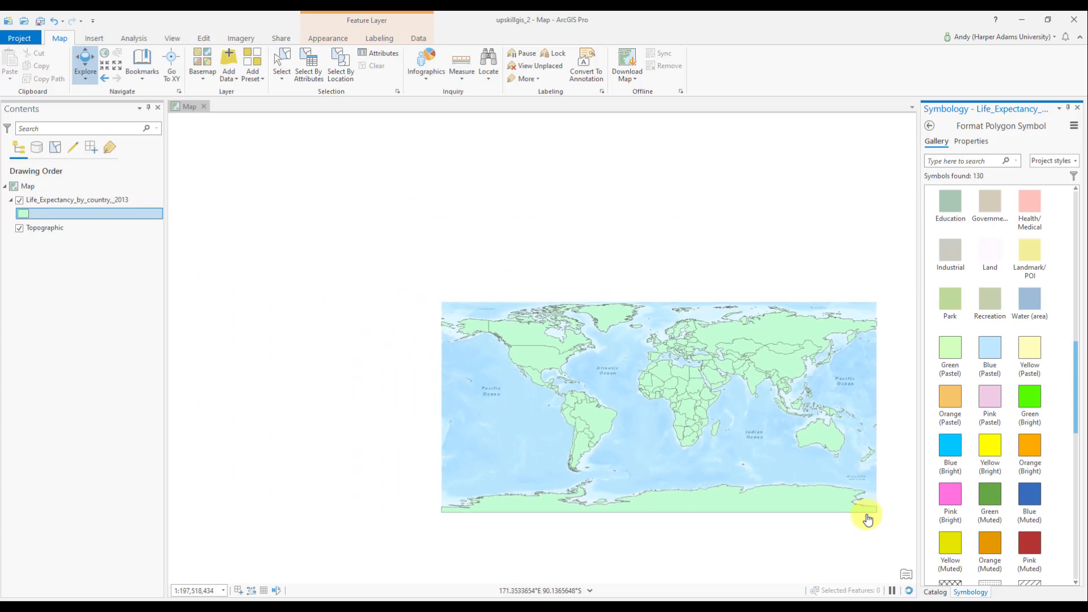
scroll(868, 517, "up", 1)
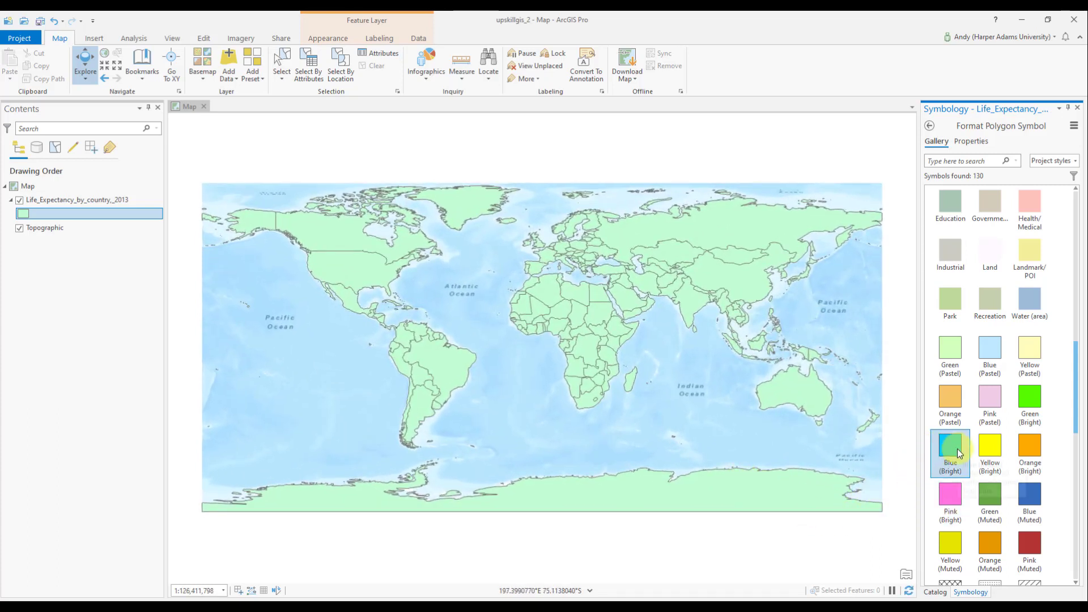
left_click(950, 400)
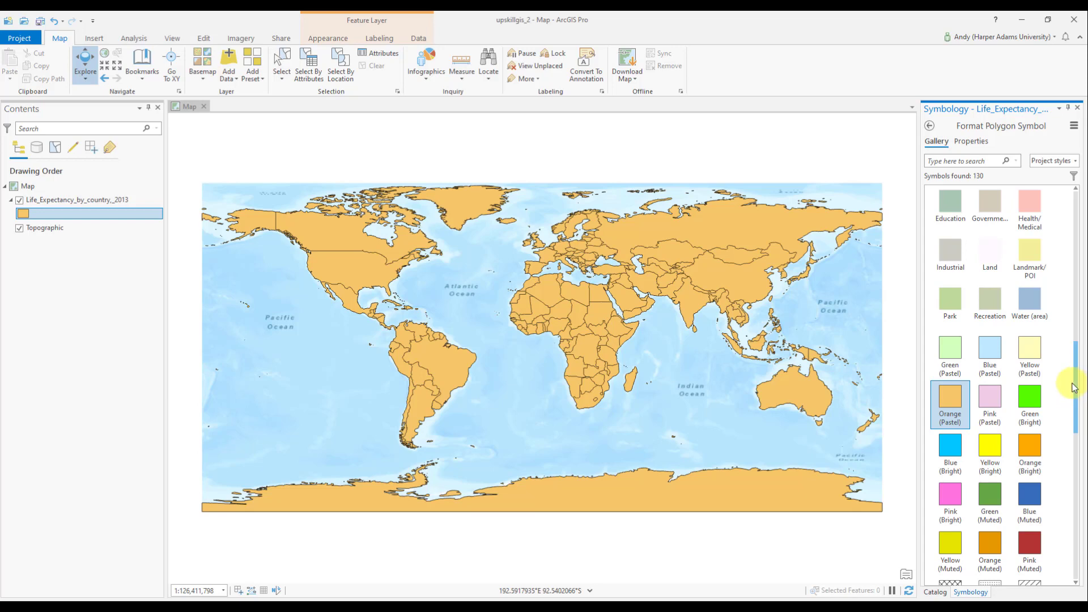
- Try the Buffered Gradient symbol on the life expectancy layer, and replace it with the first black outline symbol in the ArcGIS 2D style
left_click_drag(1073, 387, 1072, 436)
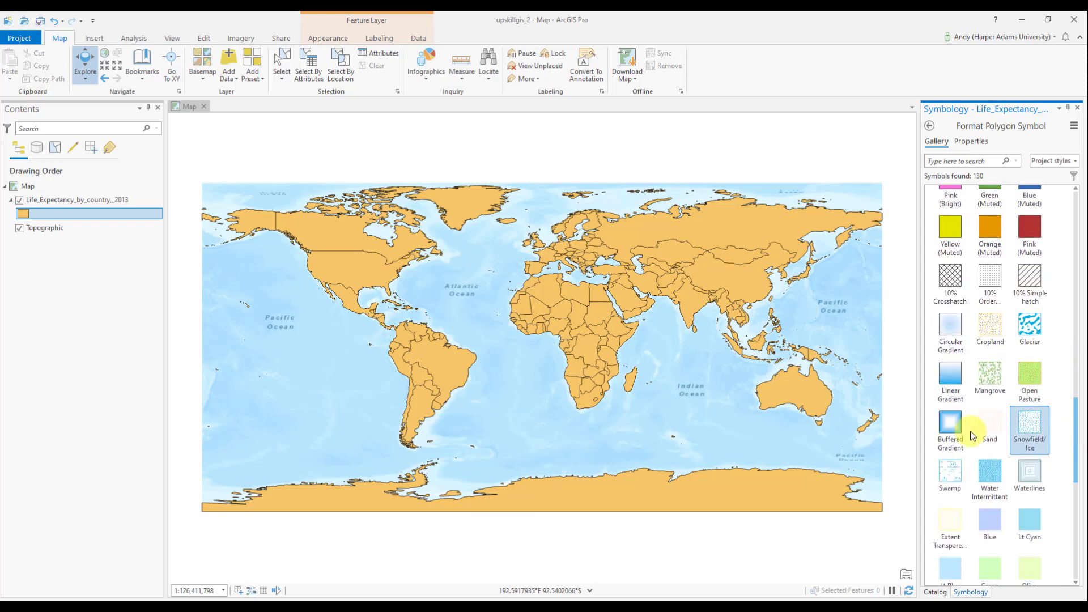
left_click(956, 440)
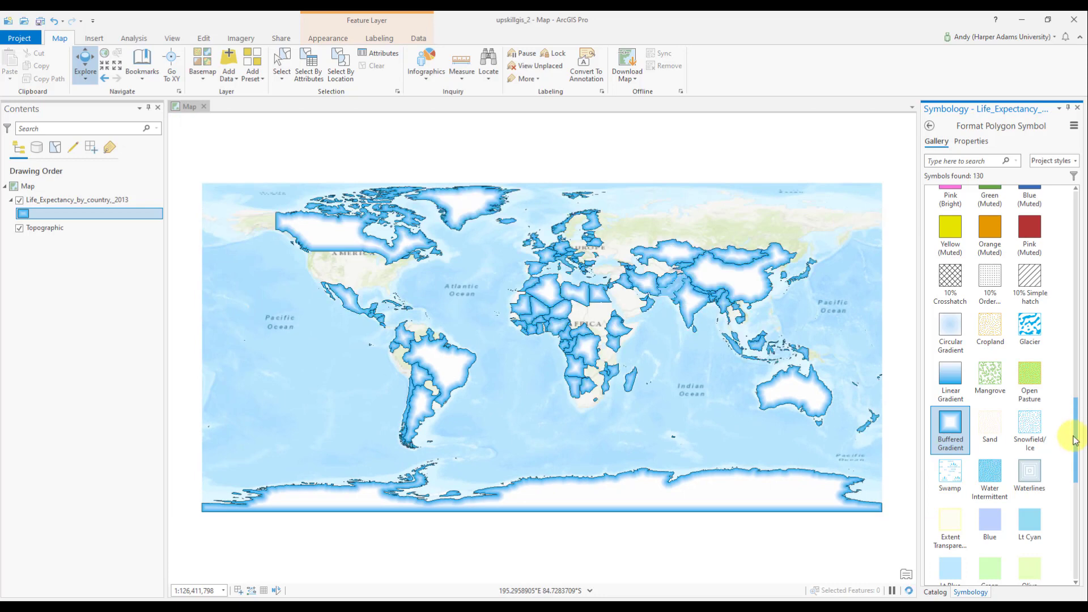
left_click_drag(1075, 432, 1050, 212)
left_click(956, 234)
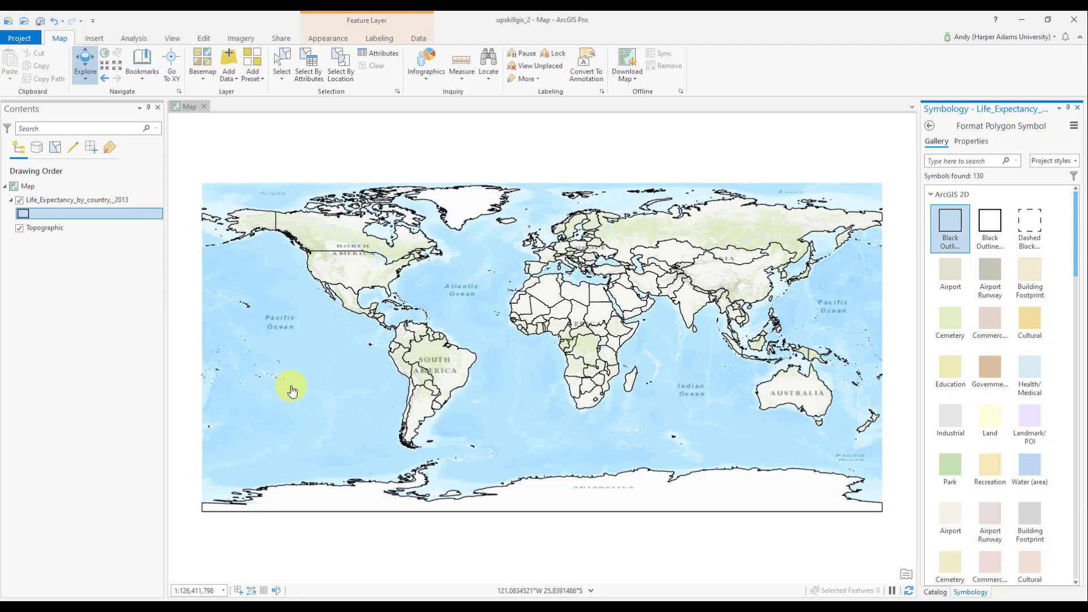
- Inspect the data source and spatial reference in the life expectancy layer's properties, and close them without changes
right_click(40, 199)
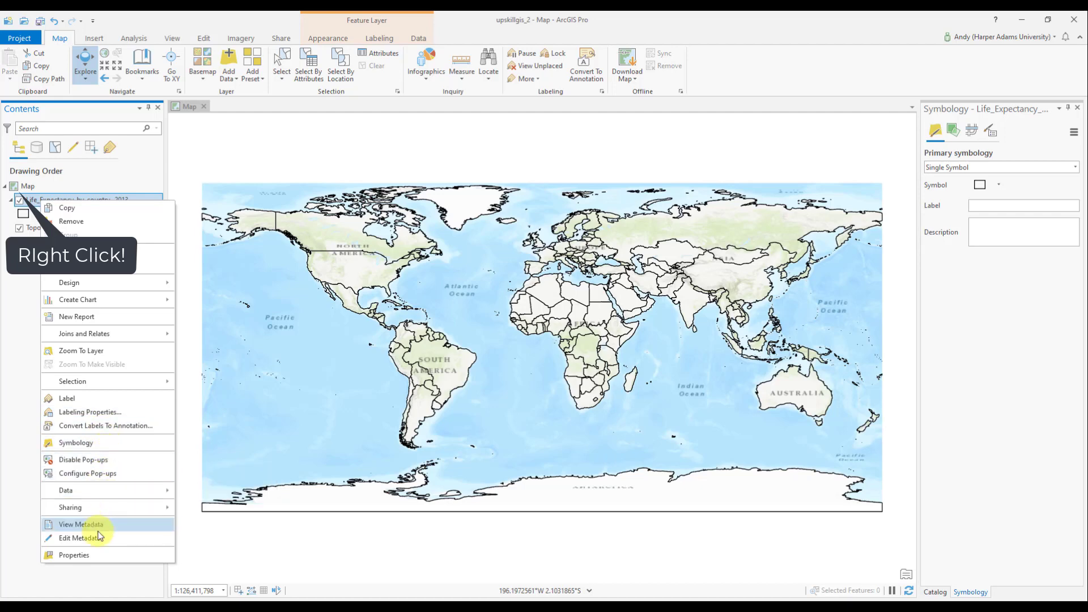
left_click(71, 555)
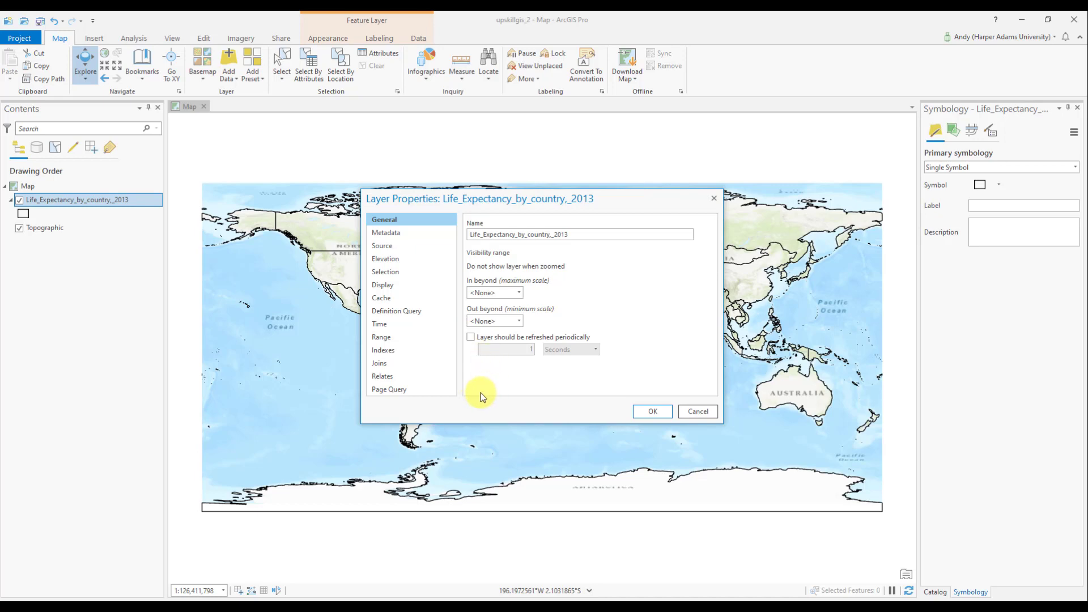
left_click(383, 251)
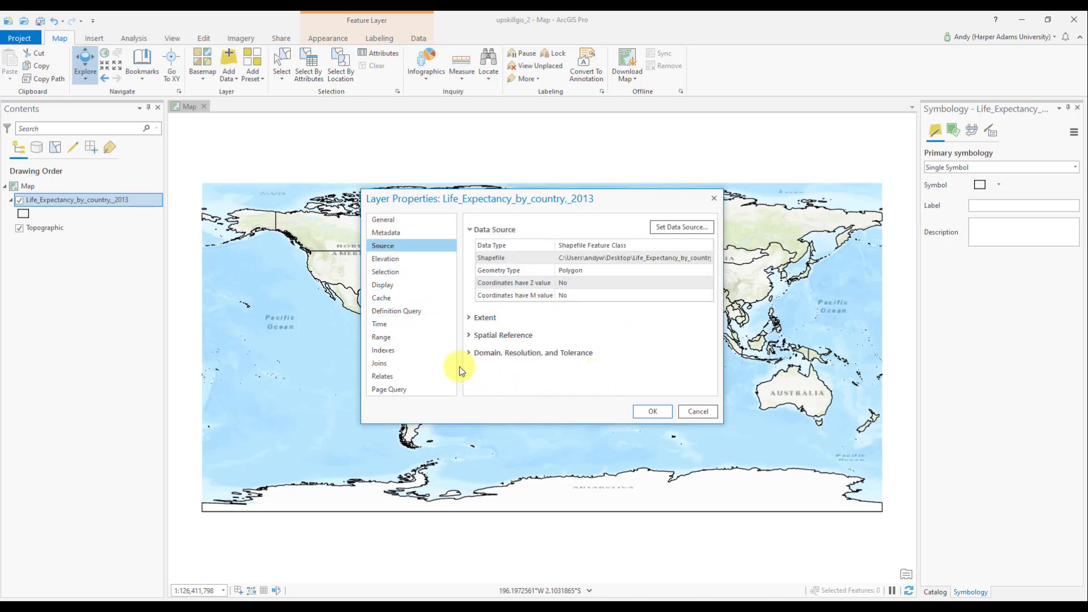
left_click(470, 336)
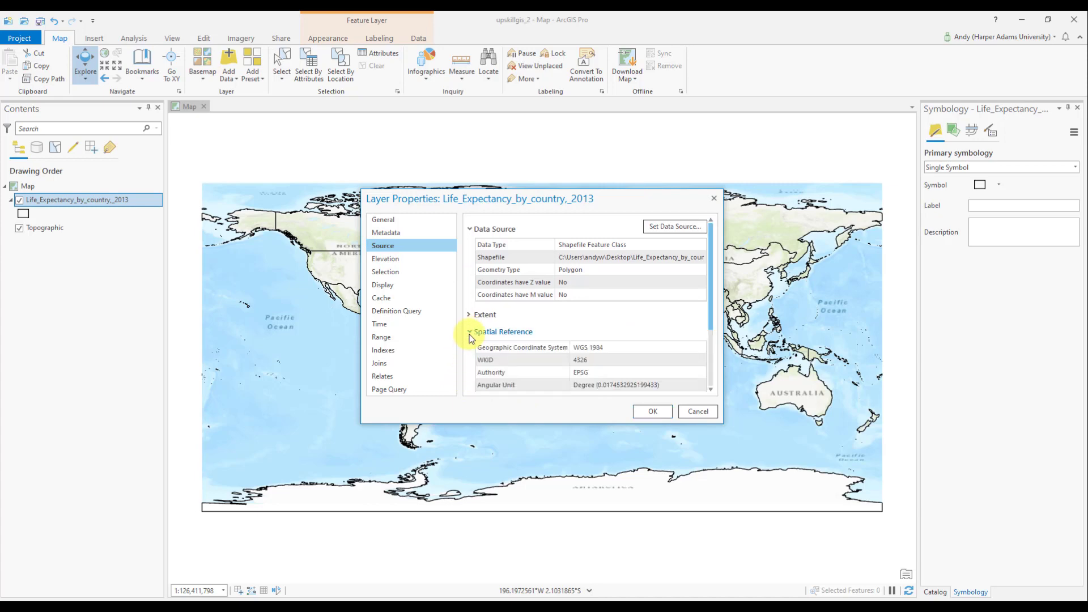
left_click_drag(712, 313, 717, 363)
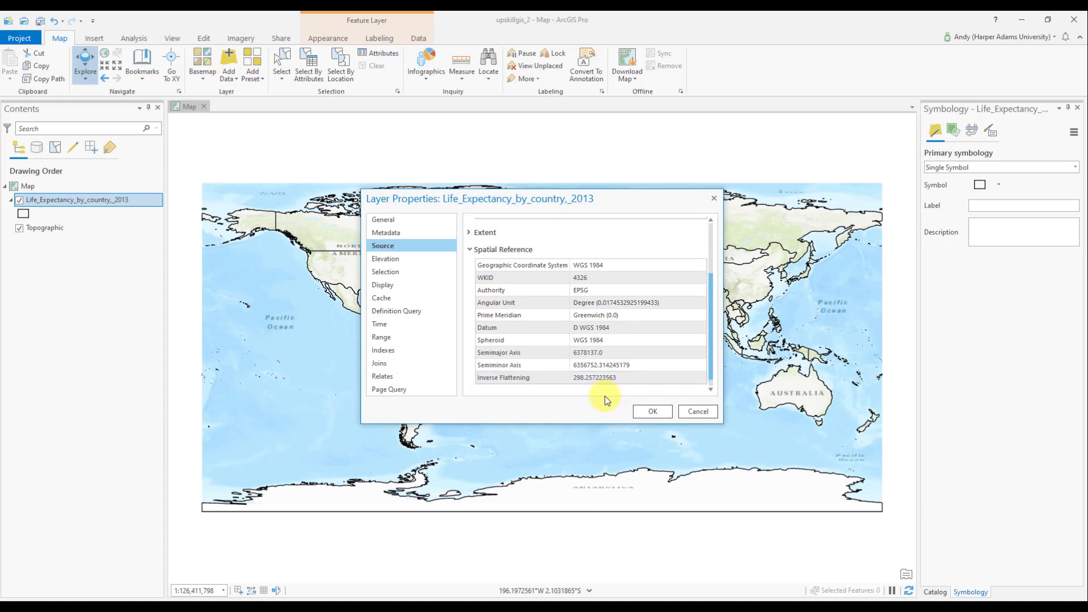
left_click(481, 266)
left_click(698, 412)
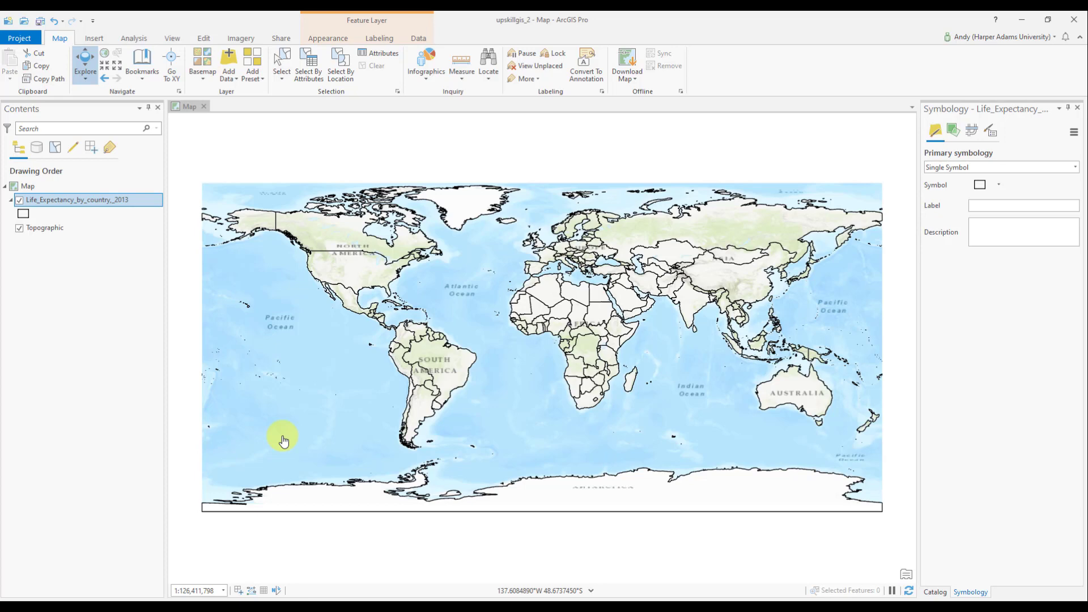
- Open the life expectancy layer's attribute table and enlarge it so more rows show beneath the map
right_click(83, 204)
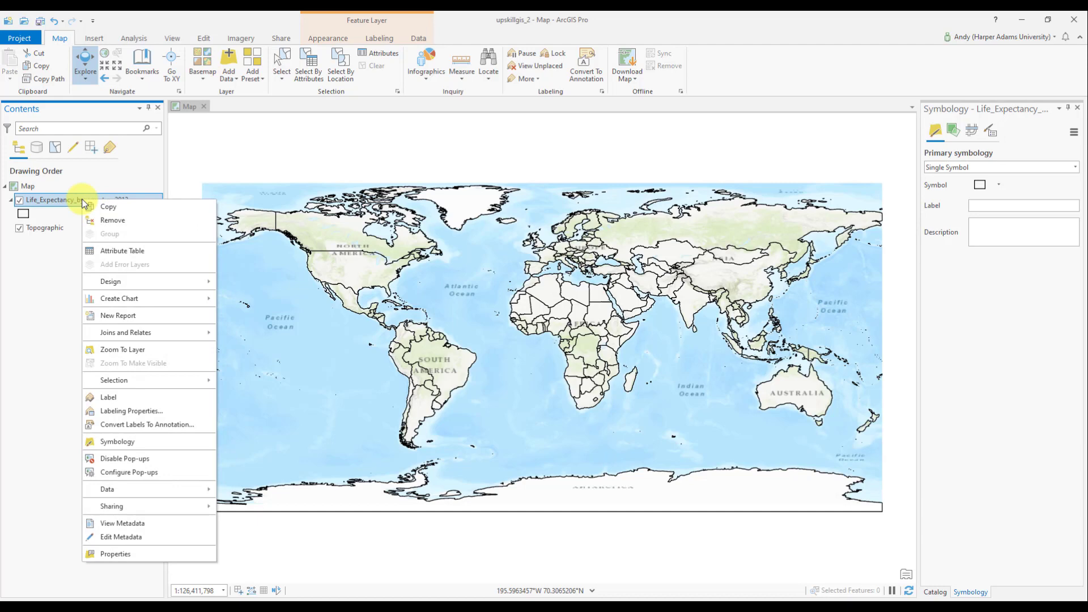
left_click(122, 255)
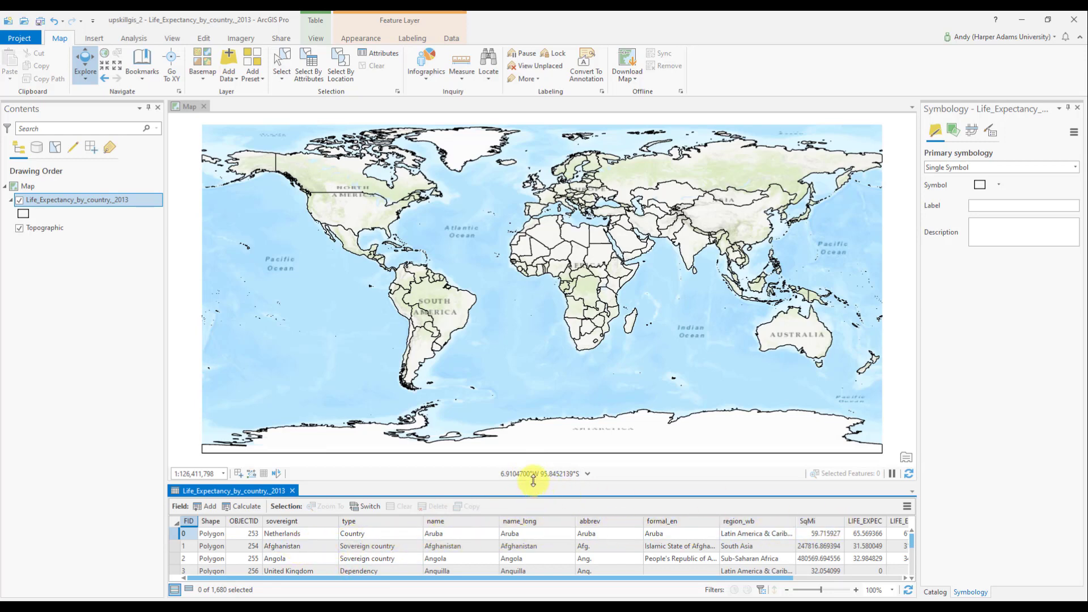
left_click_drag(532, 478, 532, 405)
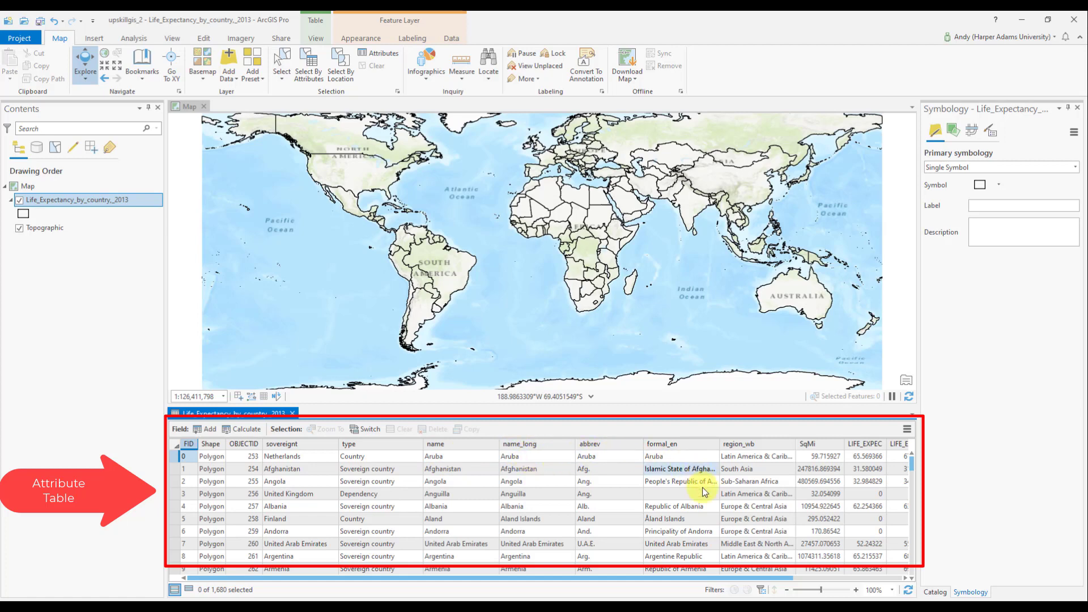
- Examine the attribute table's columns, from the country names across to the life expectancy, year and date fields
left_click_drag(662, 578, 794, 570)
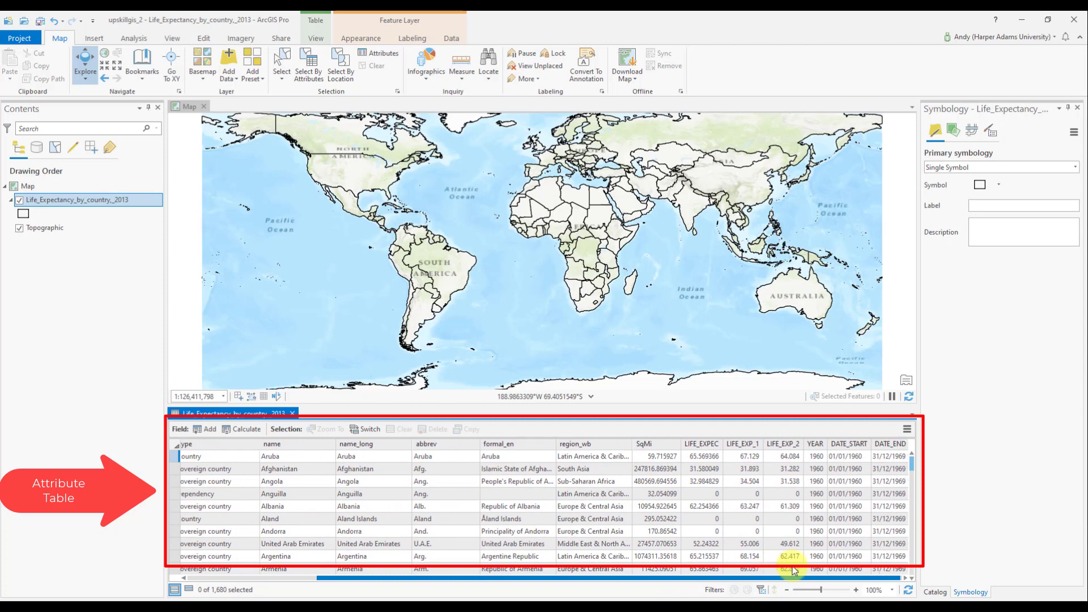
mouse_move(522, 448)
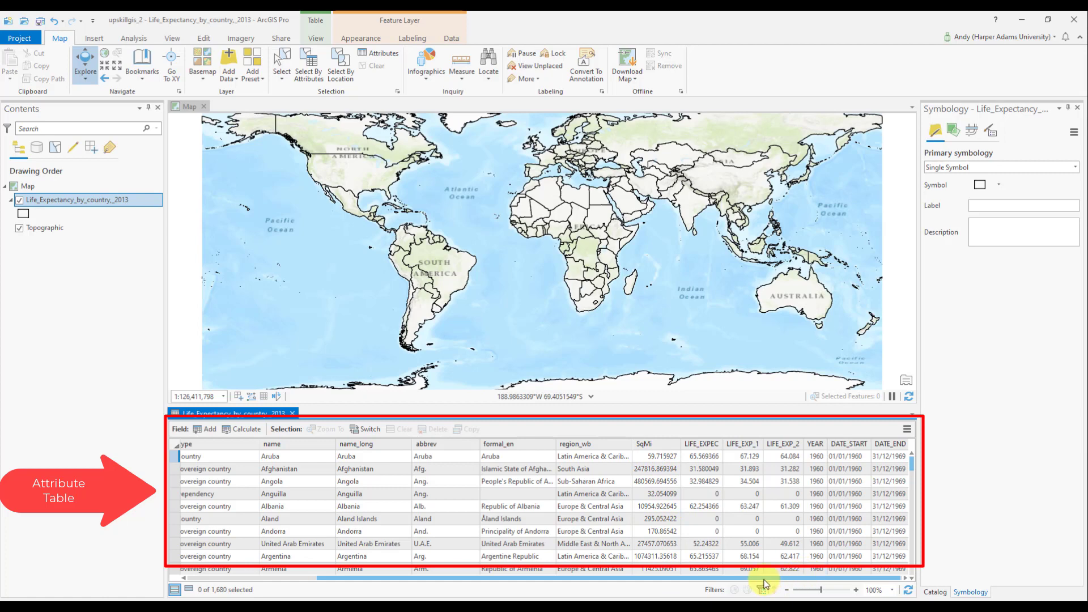
left_click_drag(767, 578, 795, 581)
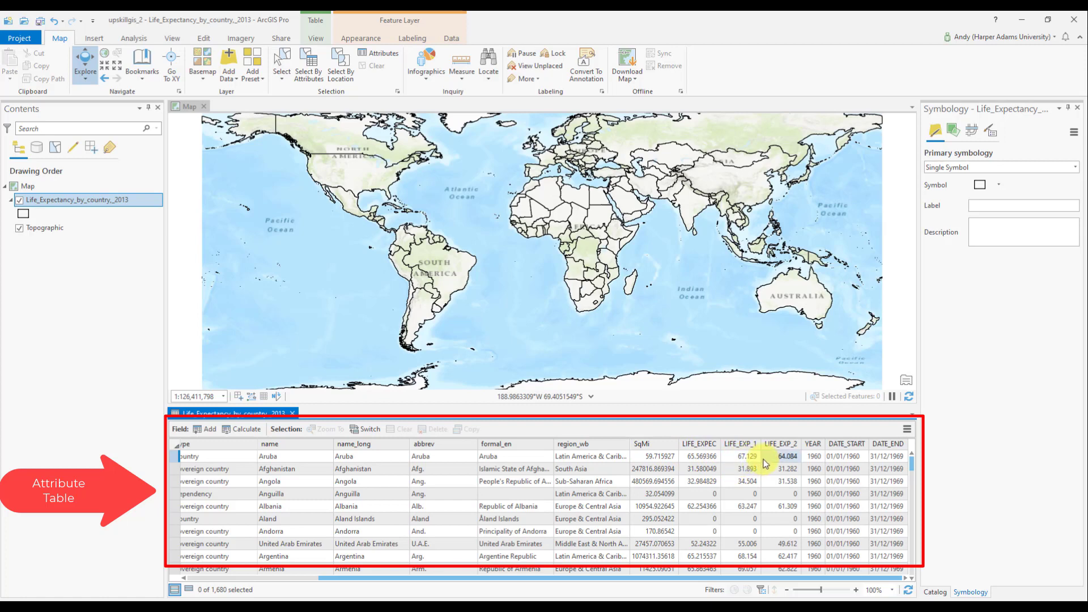
mouse_move(779, 451)
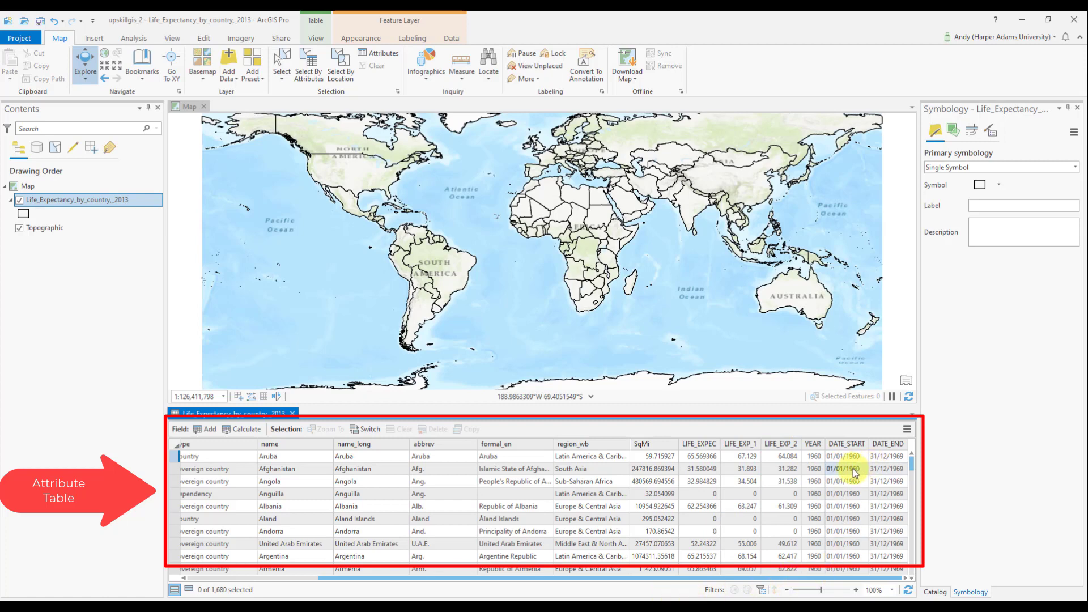
left_click_drag(863, 577, 740, 580)
left_click_drag(781, 586, 711, 578)
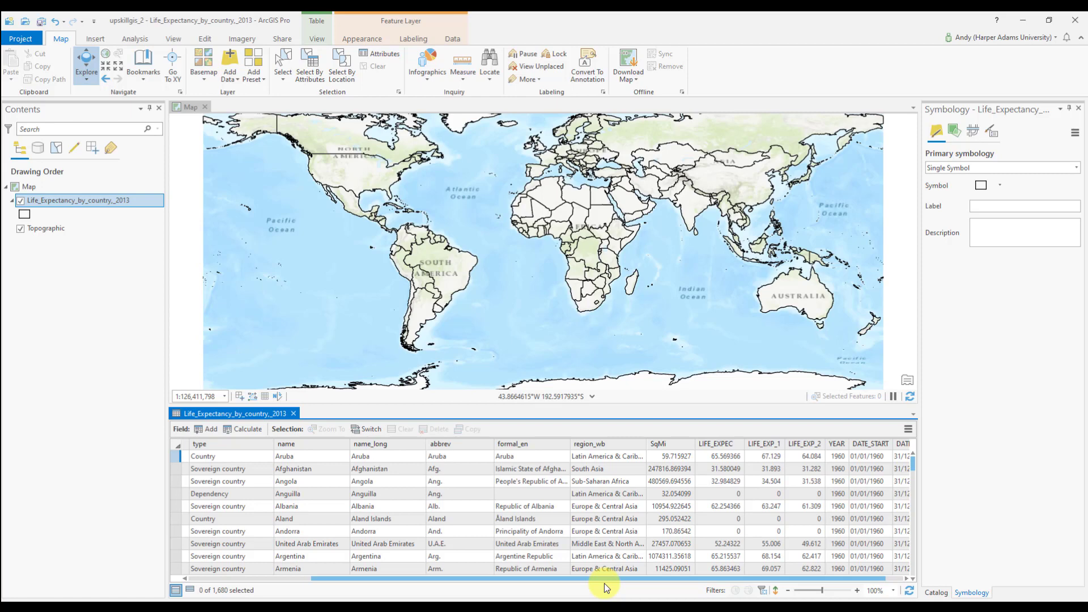
- Find the Australia record in the attribute table and select its row to highlight the country on the map
left_click(612, 545)
left_click_drag(914, 463, 914, 460)
scroll(563, 531, "down", 1)
scroll(596, 569, "up", 1)
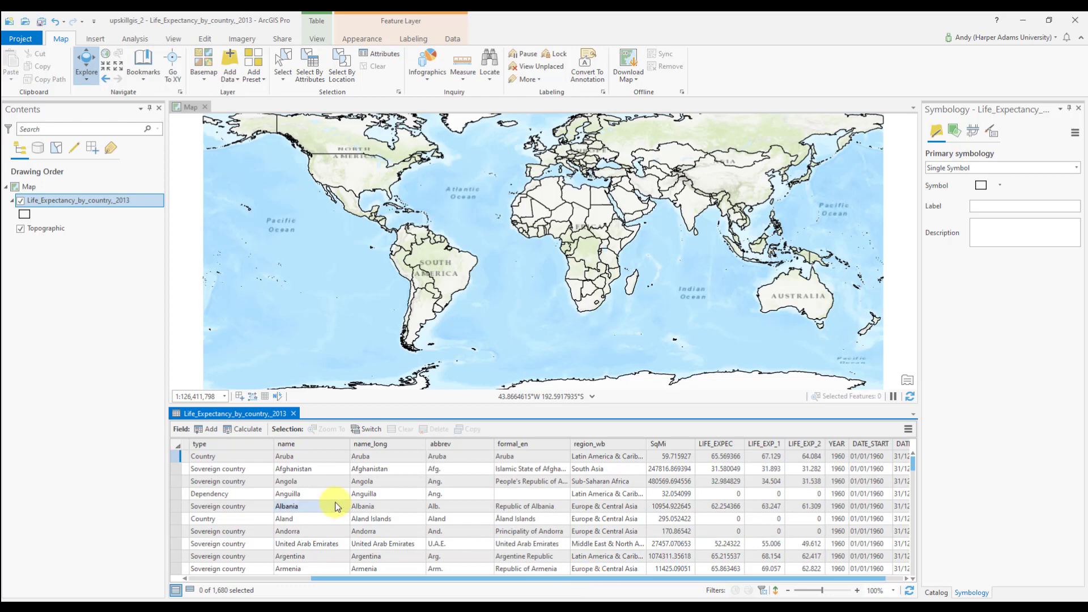
scroll(376, 509, "down", 1)
scroll(381, 514, "down", 1)
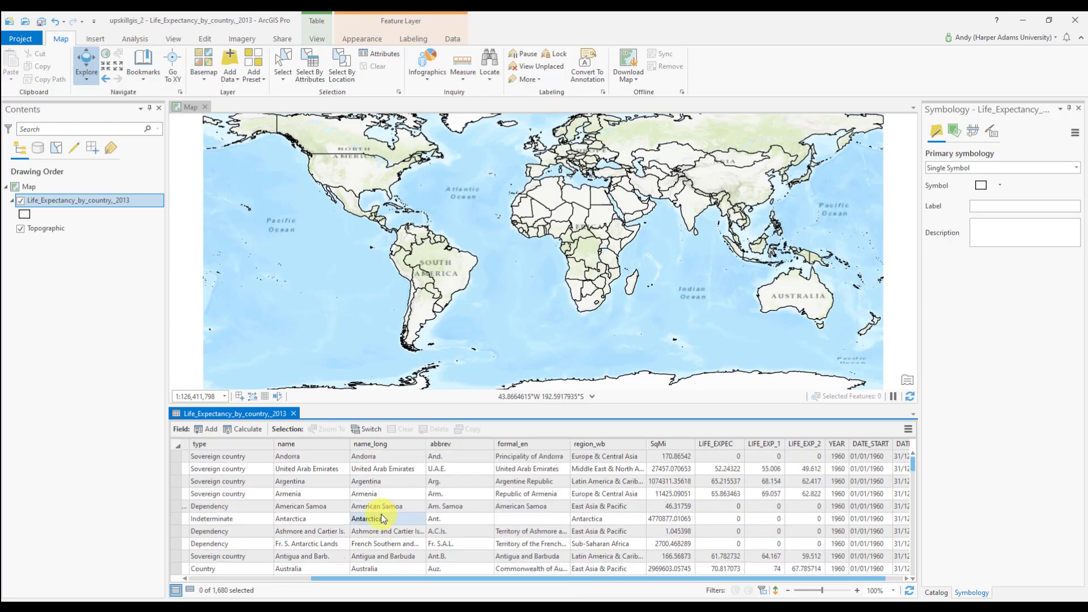
left_click(177, 570)
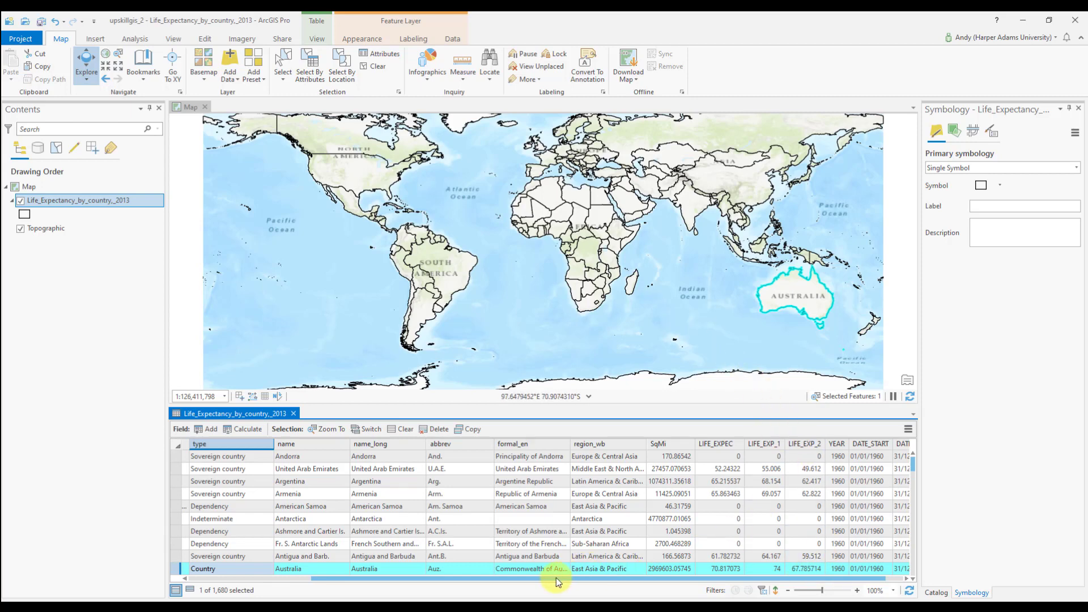
- Examine the selected Australia record's attributes through to the DATE_END column and compare them with the neighbouring country rows
left_click_drag(557, 577, 596, 578)
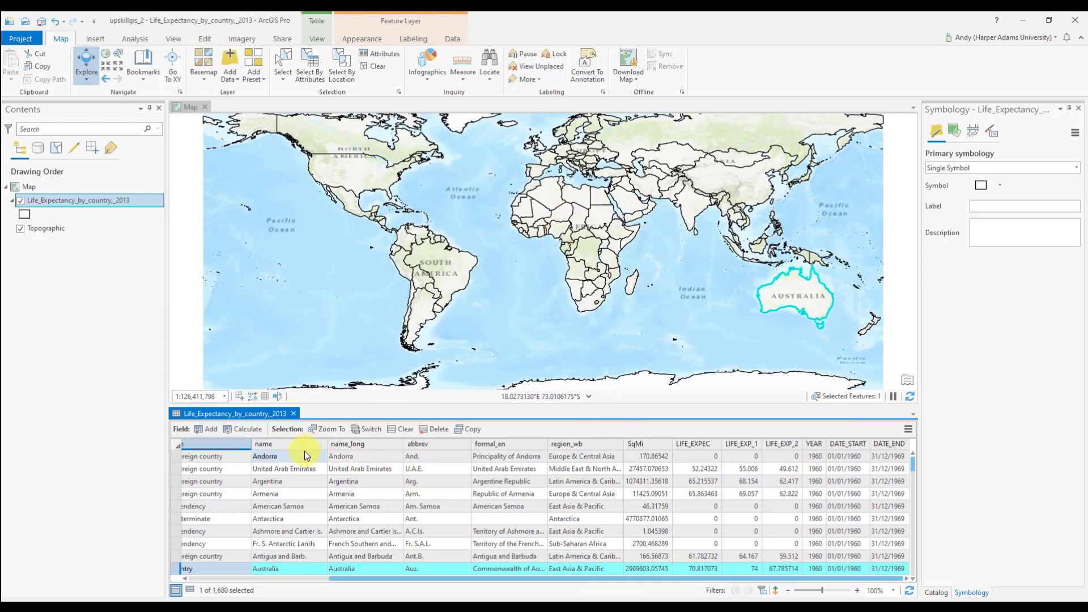
left_click(310, 495)
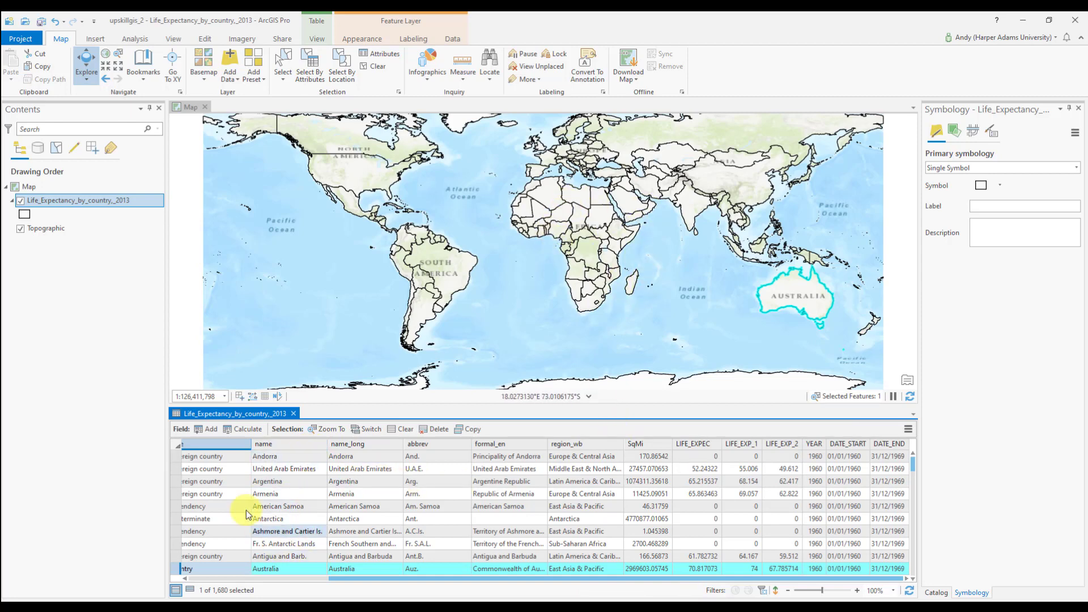
left_click(239, 468)
left_click(237, 477)
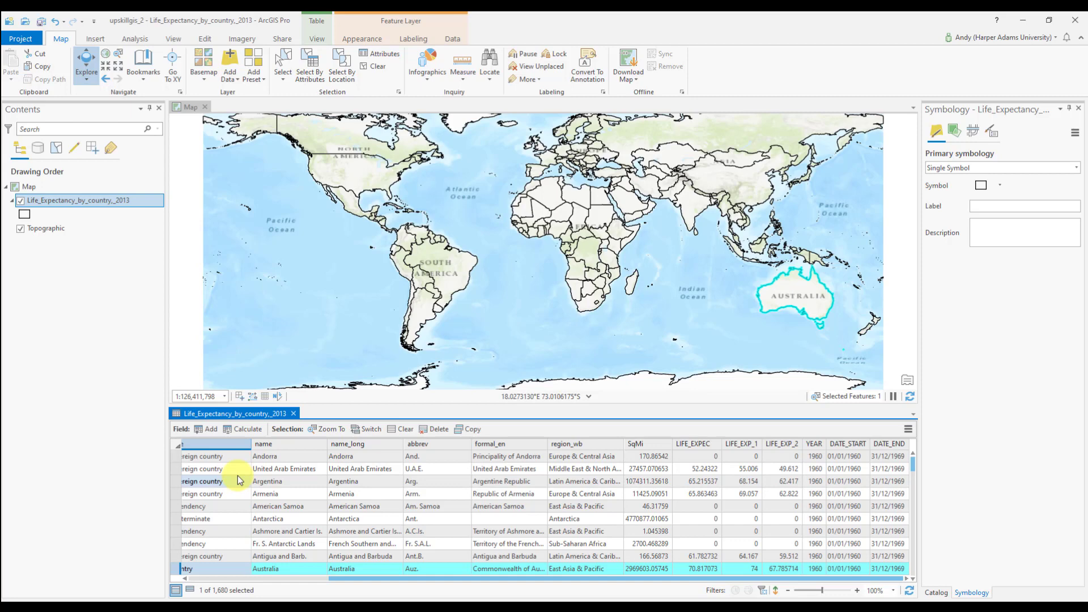
left_click(320, 531)
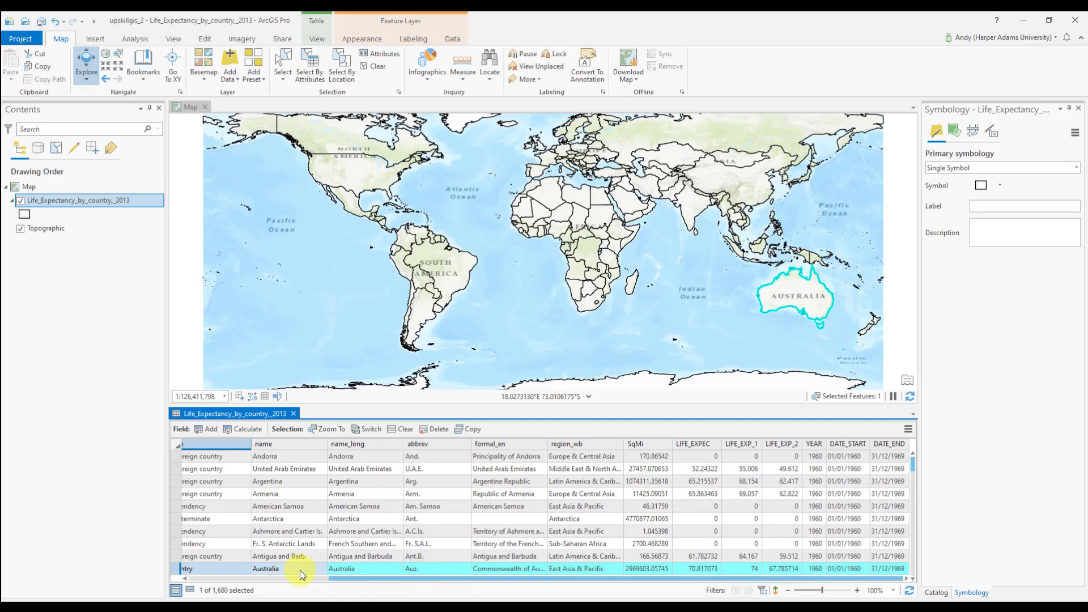
- Clear the Australia selection and start a new Select Layer By Attribute expression for the life expectancy layer
left_click(368, 69)
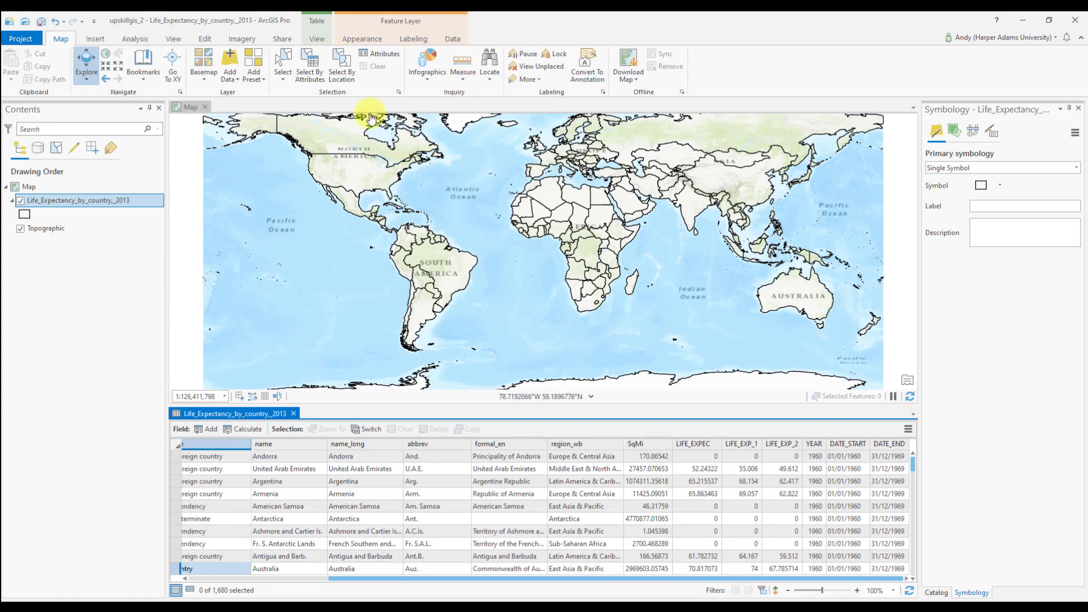
left_click(313, 74)
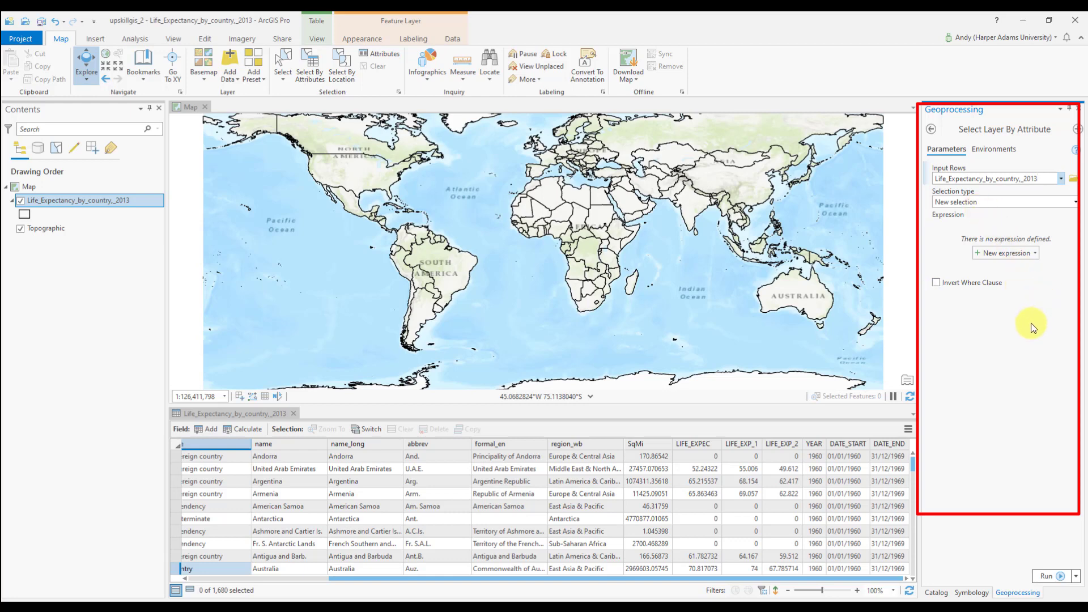
left_click(977, 255)
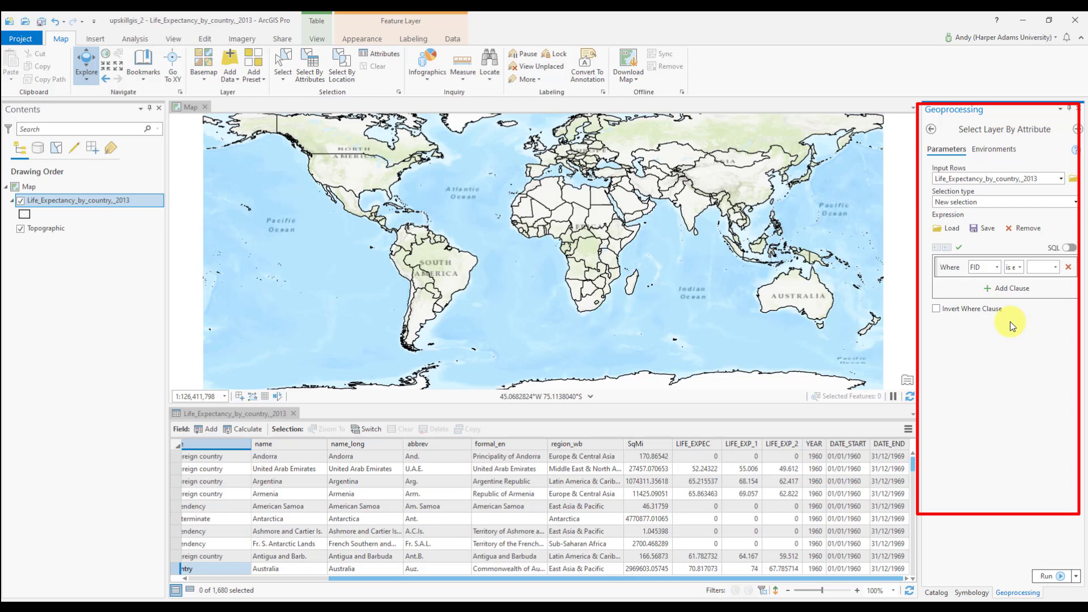
- Define the clause LIFE_EXPEC is less than 40 and run the tool to select the matching records
left_click(999, 269)
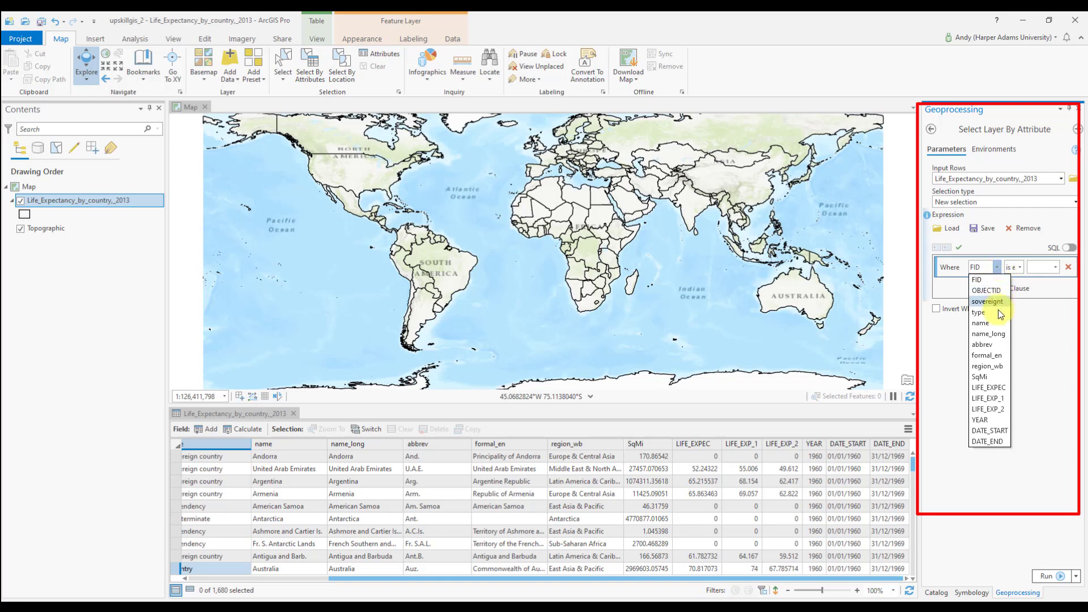
left_click(1000, 389)
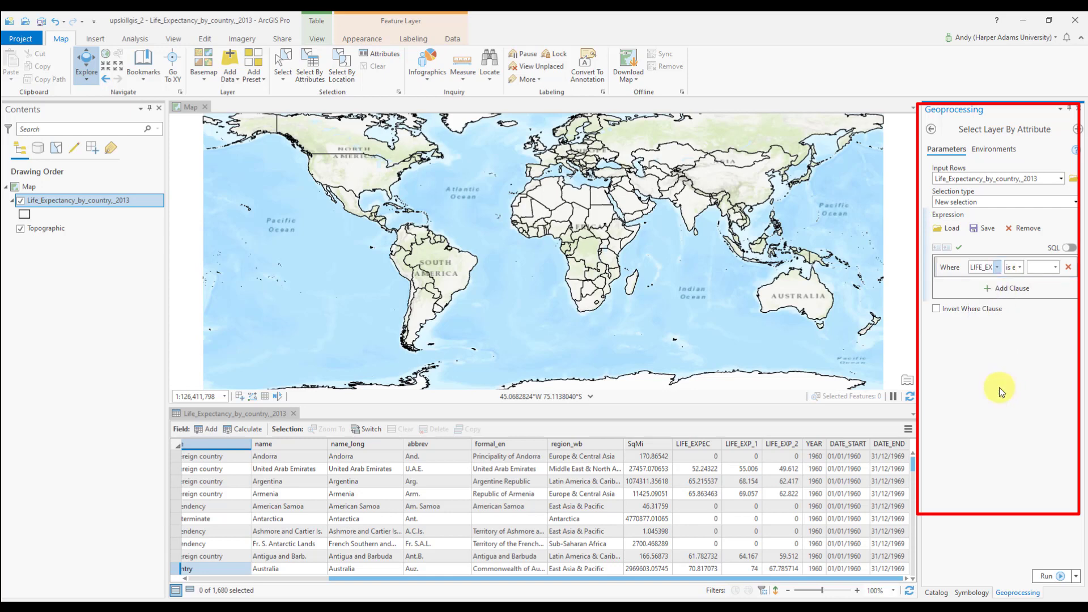
left_click(1020, 268)
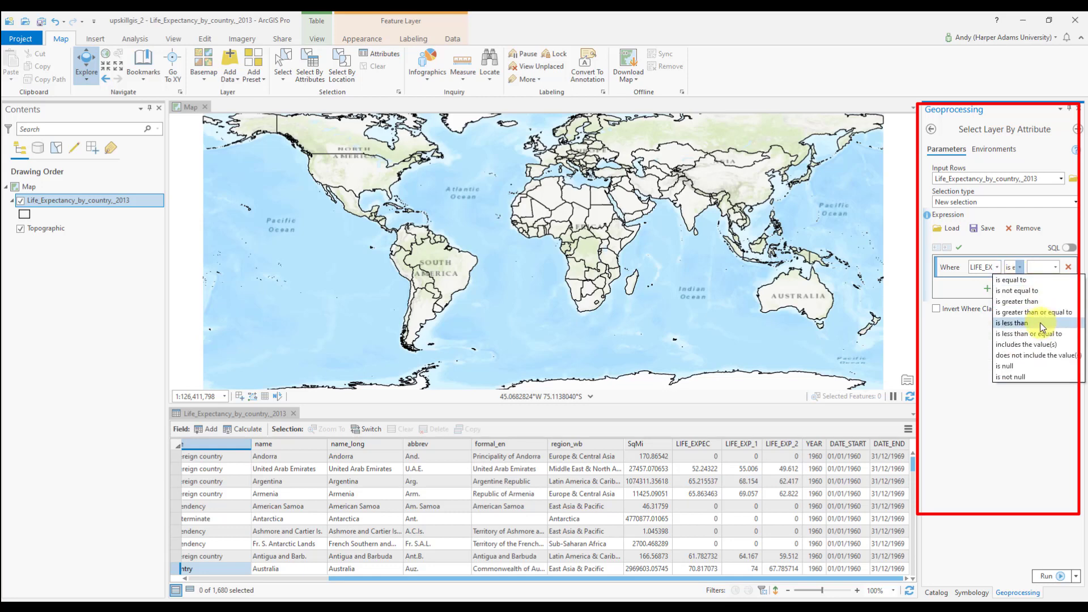
left_click(1041, 324)
left_click(1042, 268)
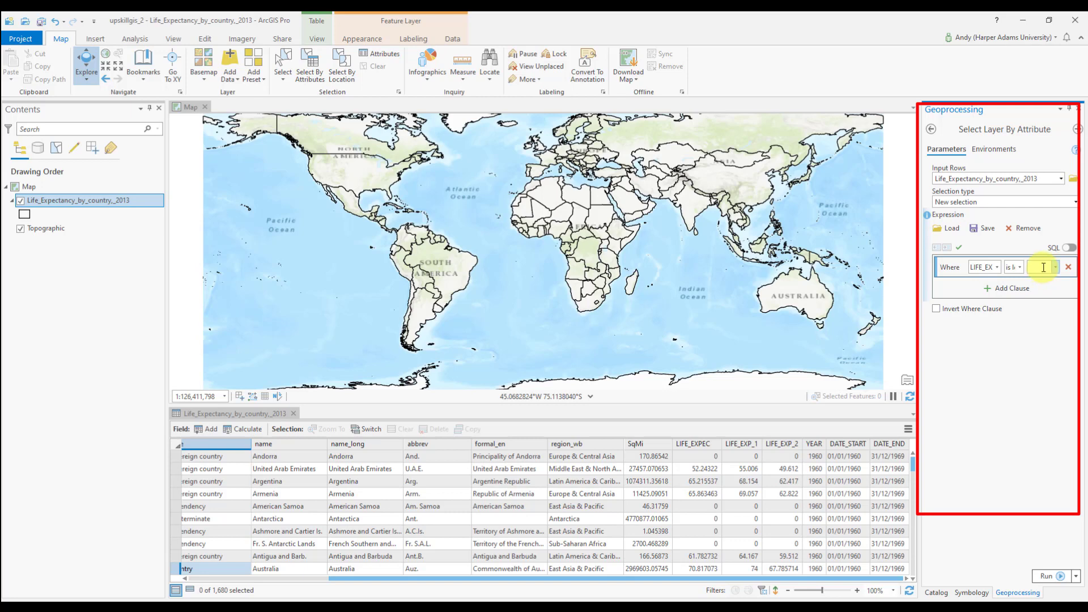
type("60")
type("40")
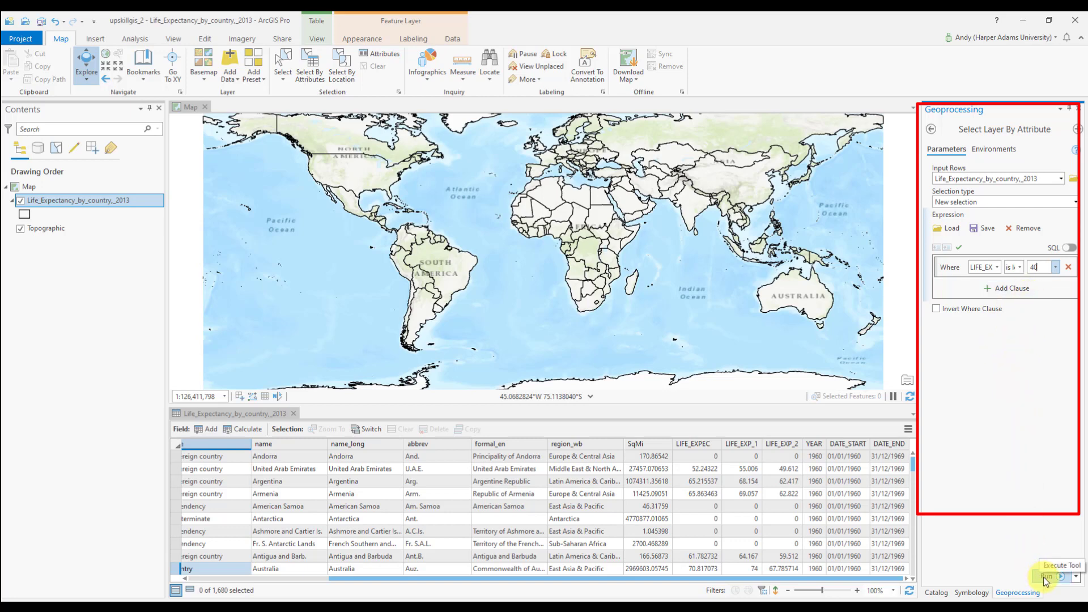
left_click(1037, 266)
left_click(1043, 577)
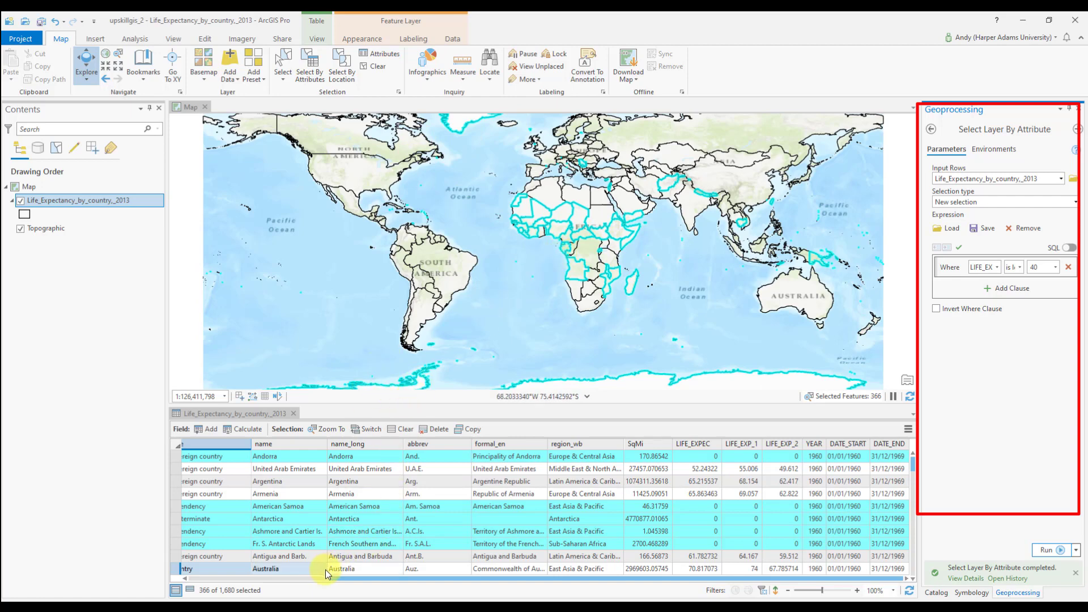
- Show only the selected records in the attribute table and sort them by LIFE_EXPEC in descending order
left_click(189, 591)
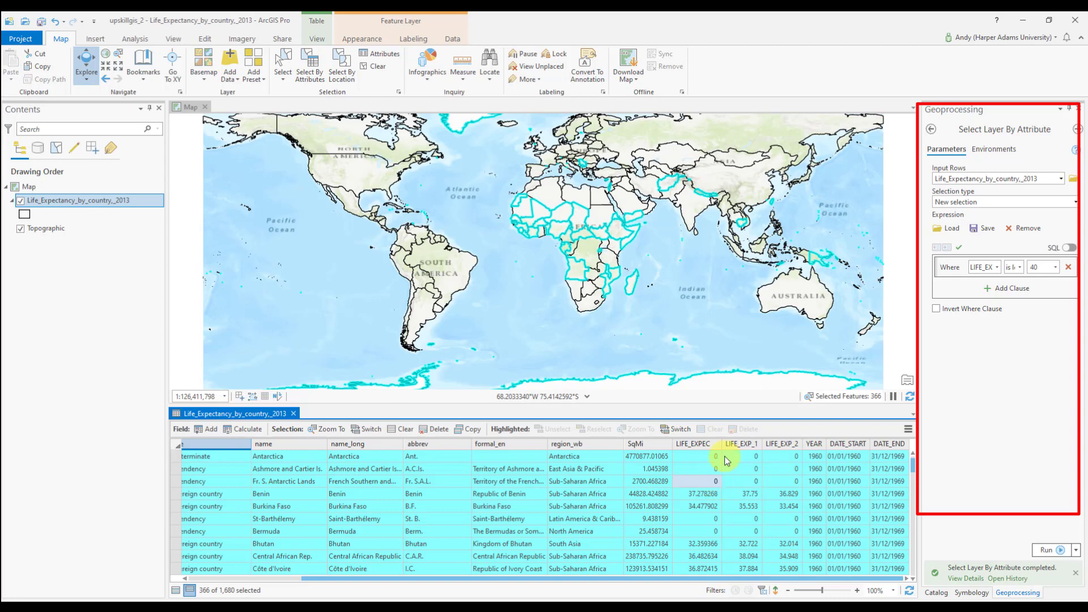
mouse_move(706, 447)
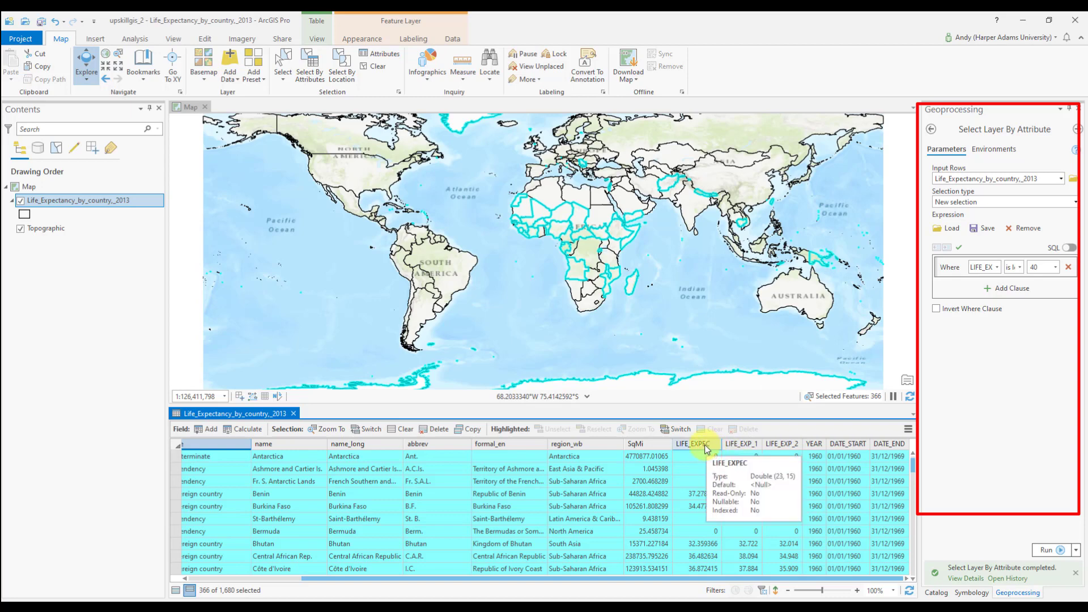
right_click(696, 444)
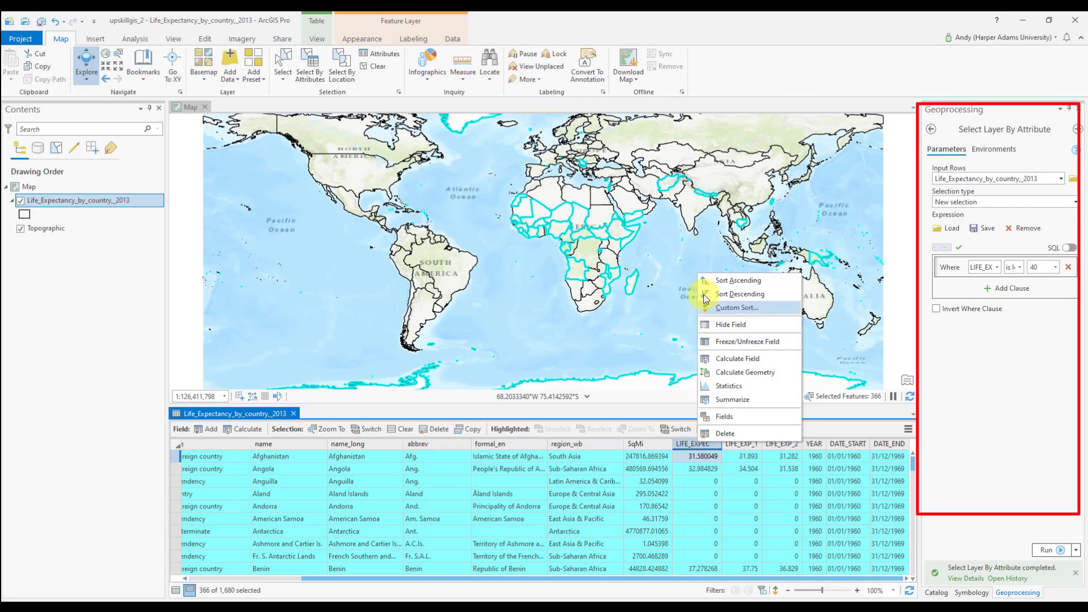
left_click(723, 296)
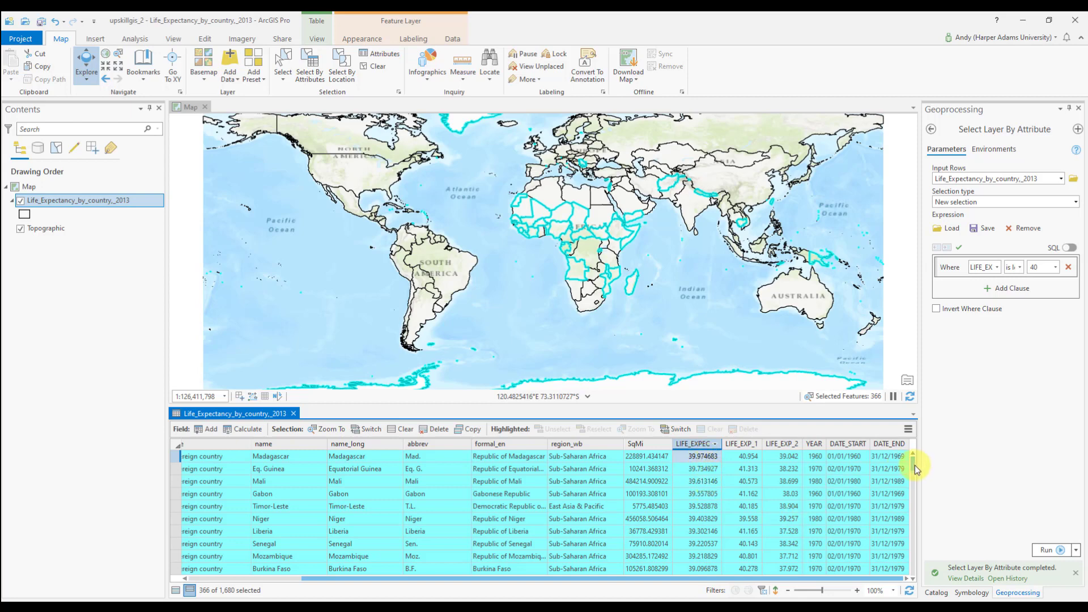
- Examine the sorted selected records' countries, regions and LIFE_EXPEC values, down to the rows with zero values and back up
left_click_drag(916, 467, 913, 444)
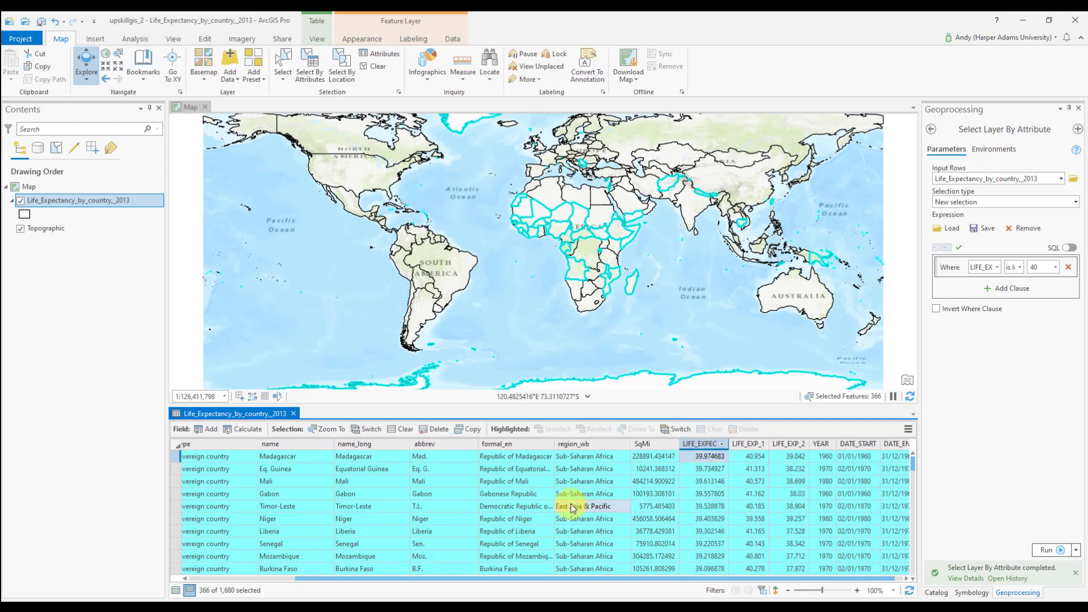
scroll(320, 508, "down", 1)
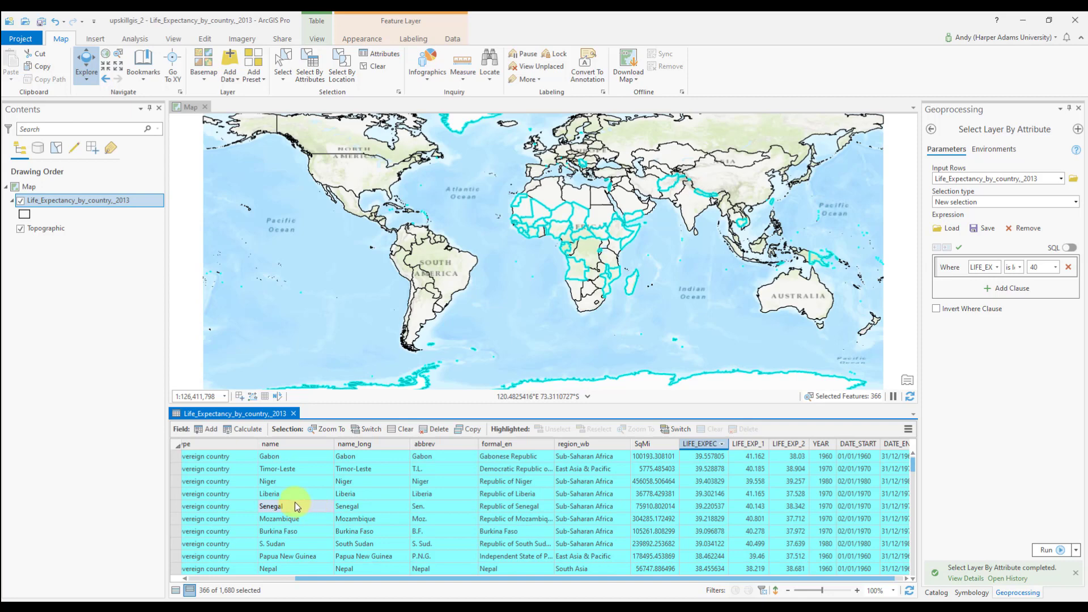
scroll(294, 501, "down", 2)
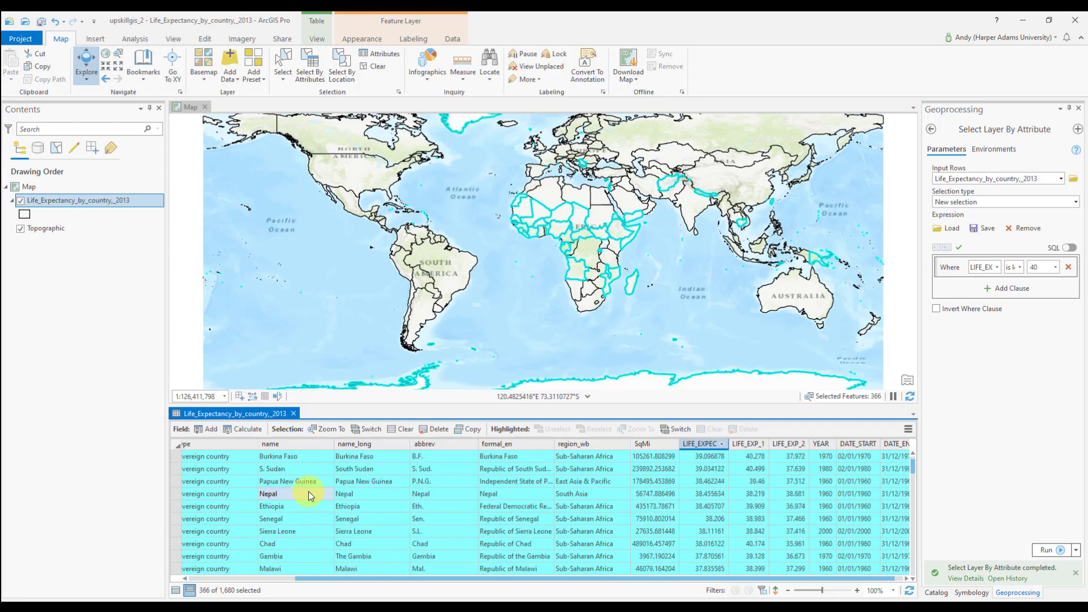
scroll(309, 493, "down", 1)
scroll(308, 493, "down", 2)
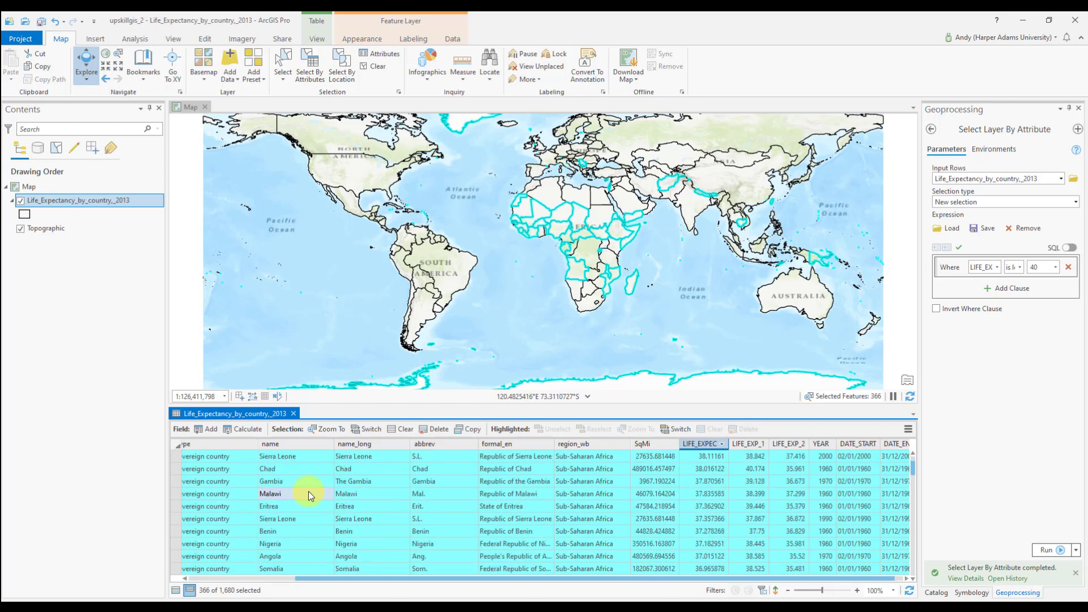
scroll(308, 491, "down", 3)
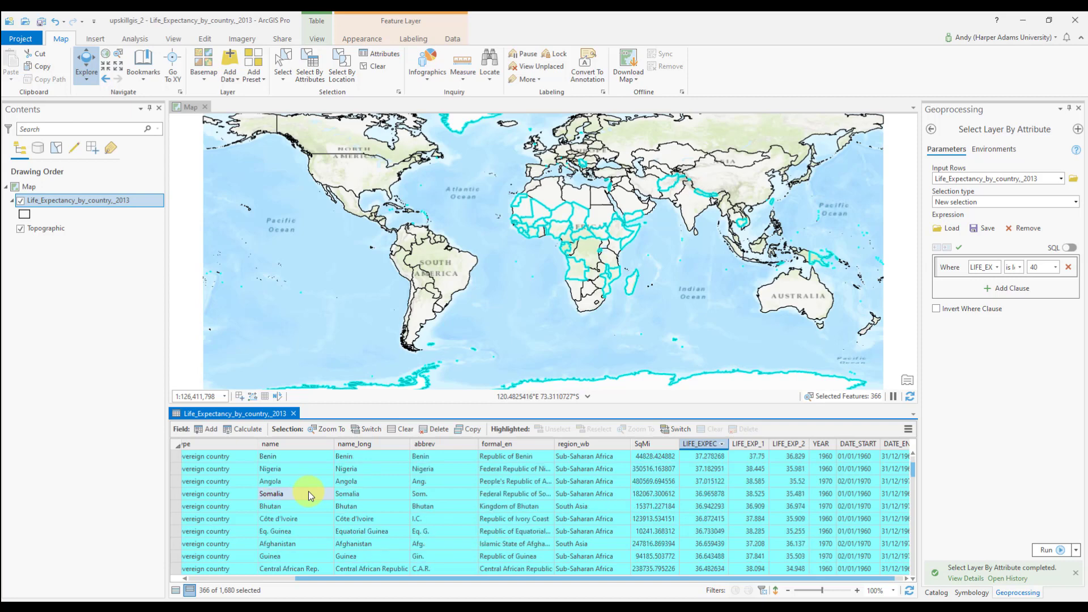
scroll(308, 491, "down", 1)
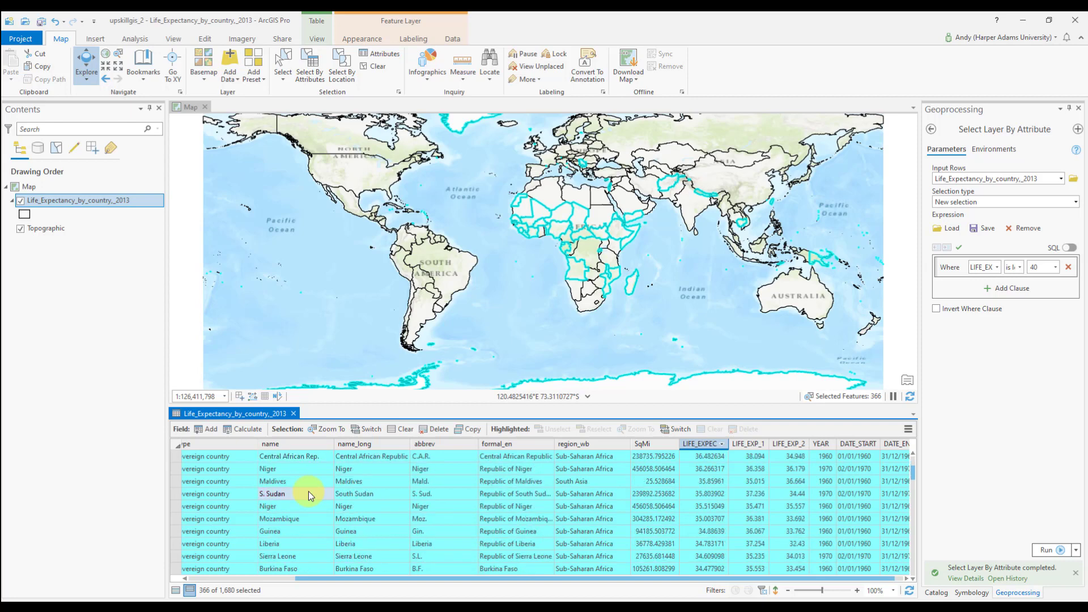
scroll(309, 491, "down", 2)
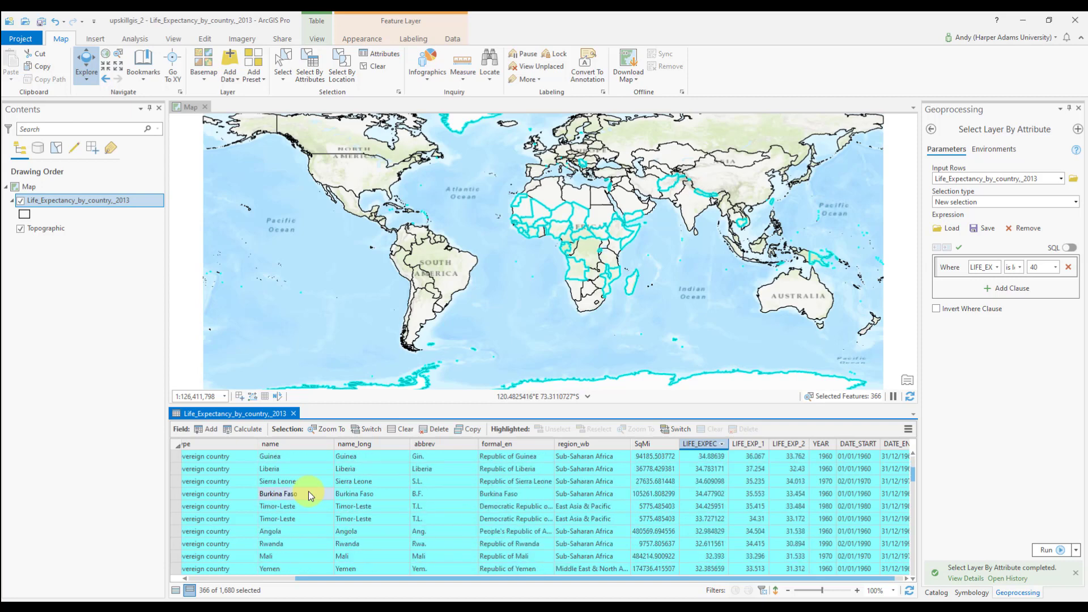
scroll(308, 492, "down", 3)
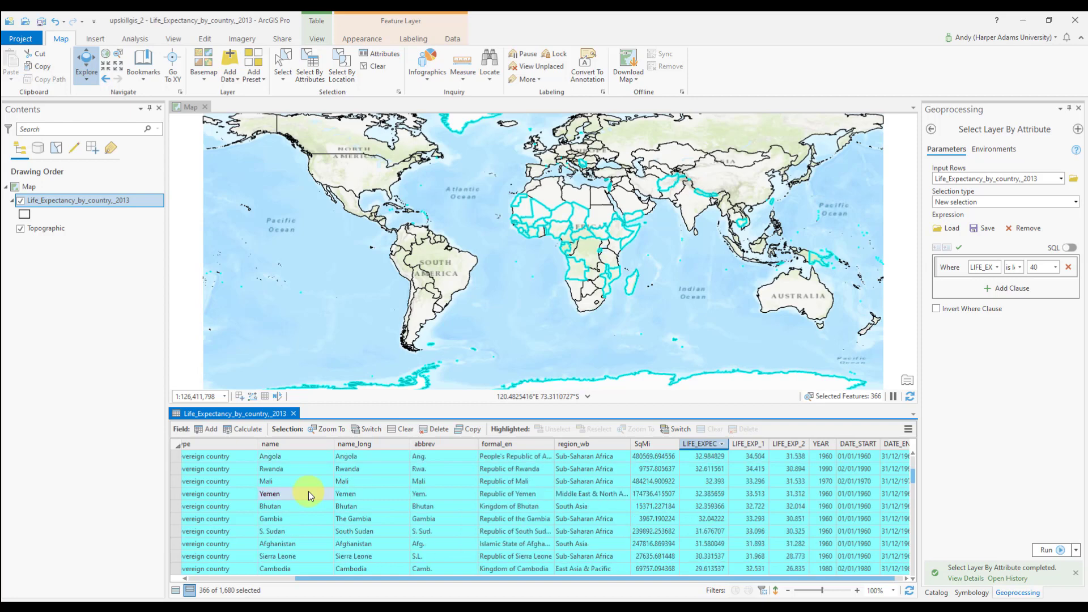
scroll(308, 492, "down", 2)
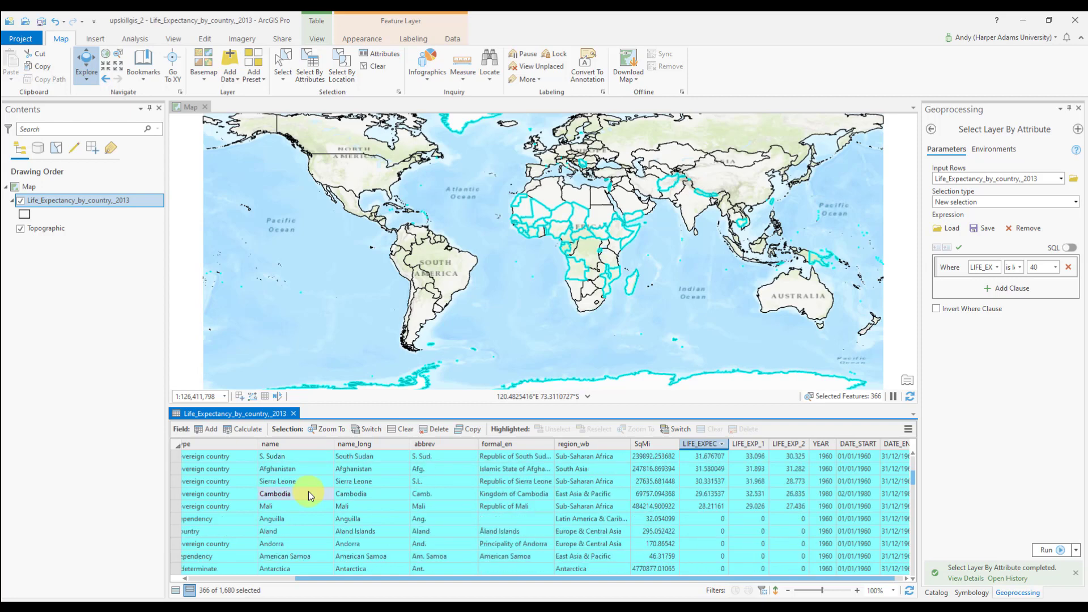
scroll(308, 491, "up", 1)
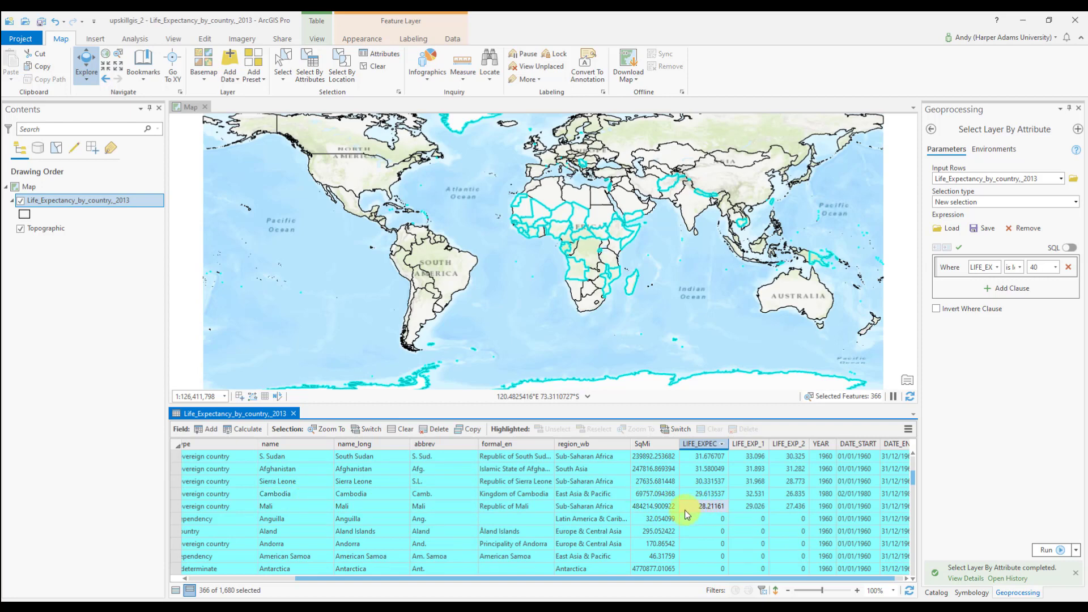
scroll(572, 525, "up", 3)
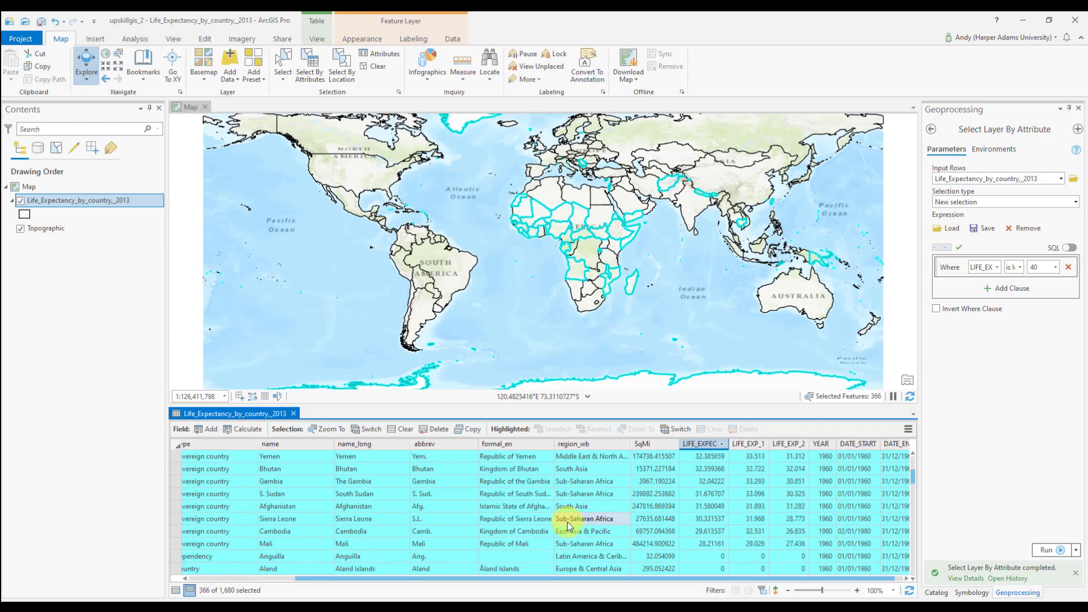
scroll(567, 524, "up", 10)
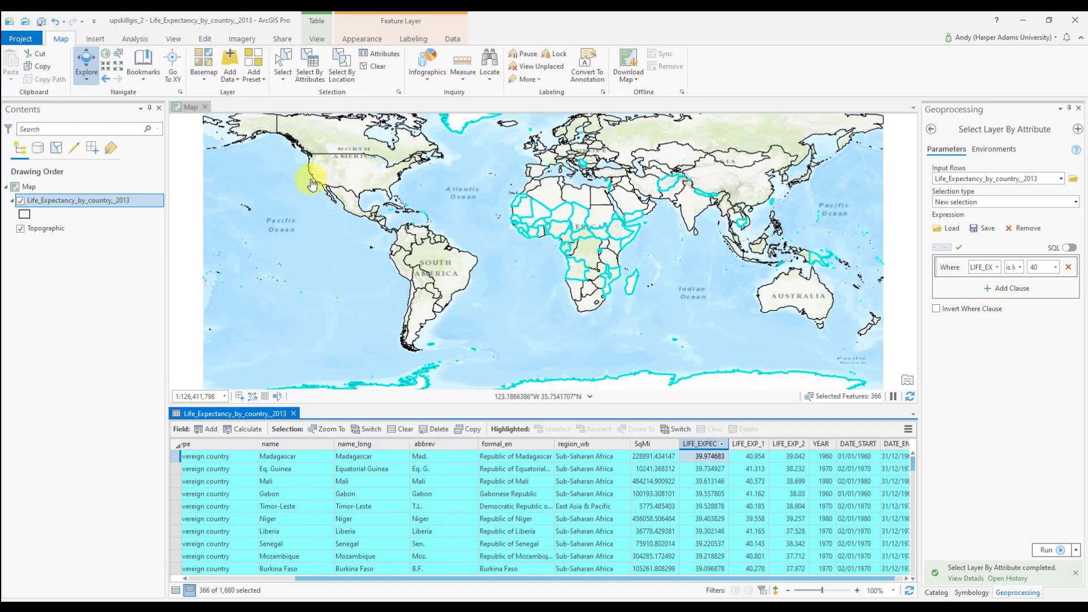
- Clear the current selection and show all records in the attribute table
left_click(369, 71)
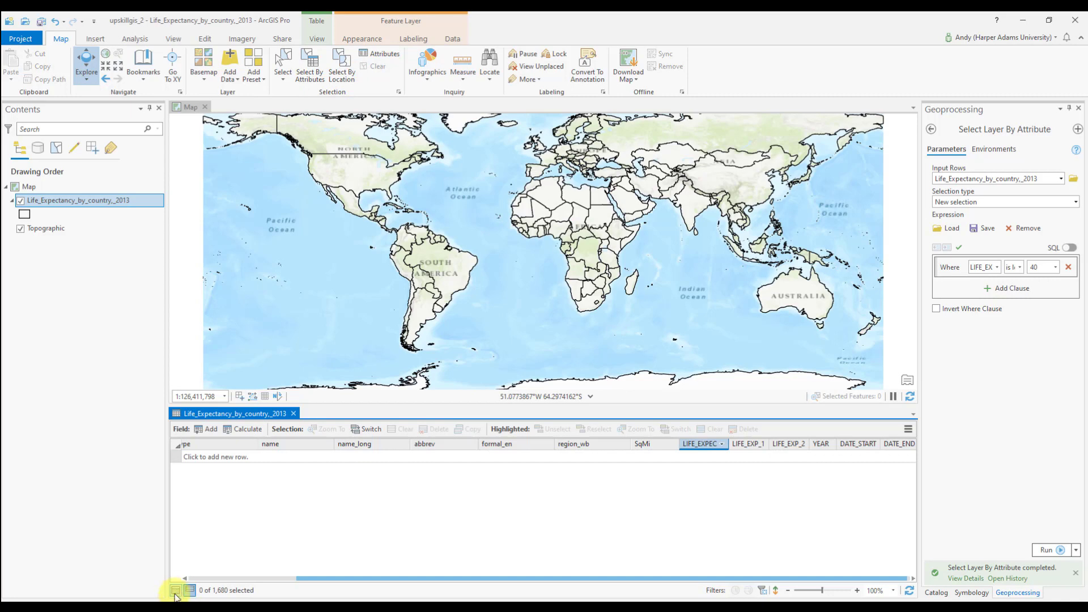
left_click(177, 590)
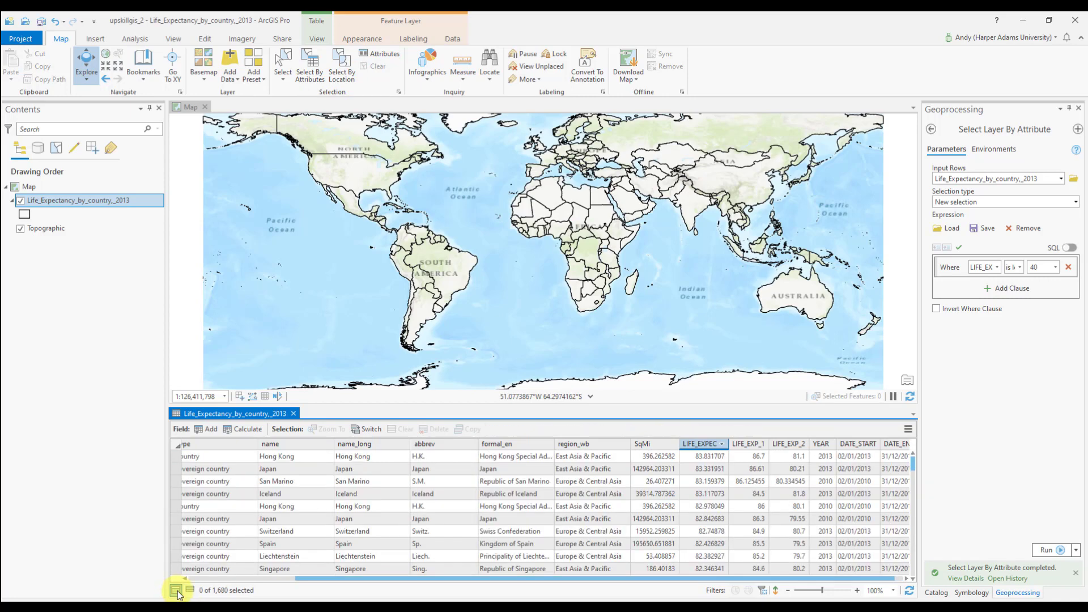
- Add the clause And region_wb is equal to Sub-Saharan Africa, run the selection, and list only the selected records
left_click(1008, 290)
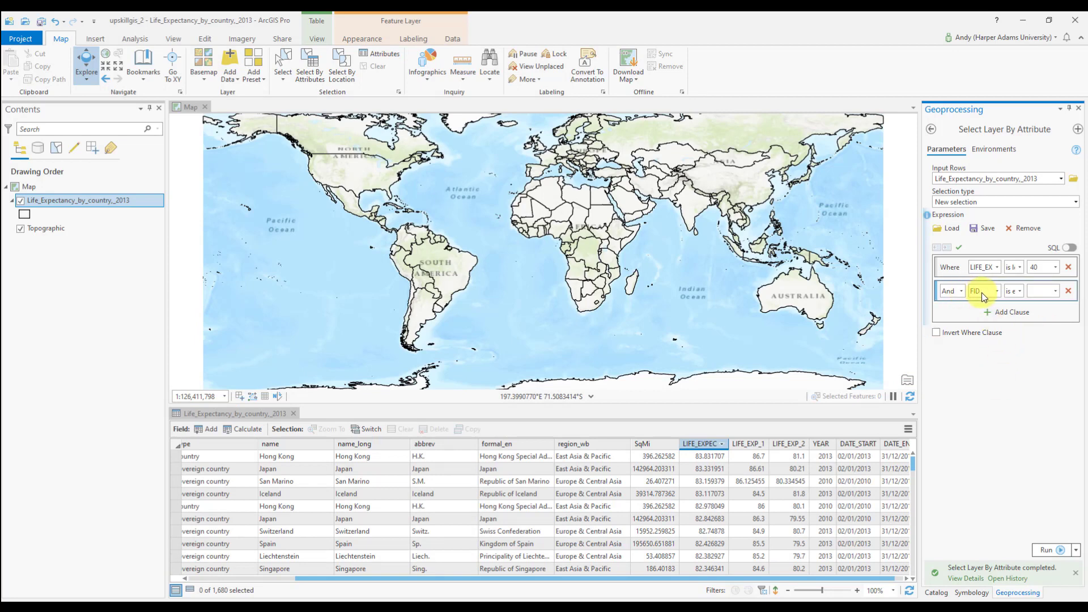
left_click(997, 292)
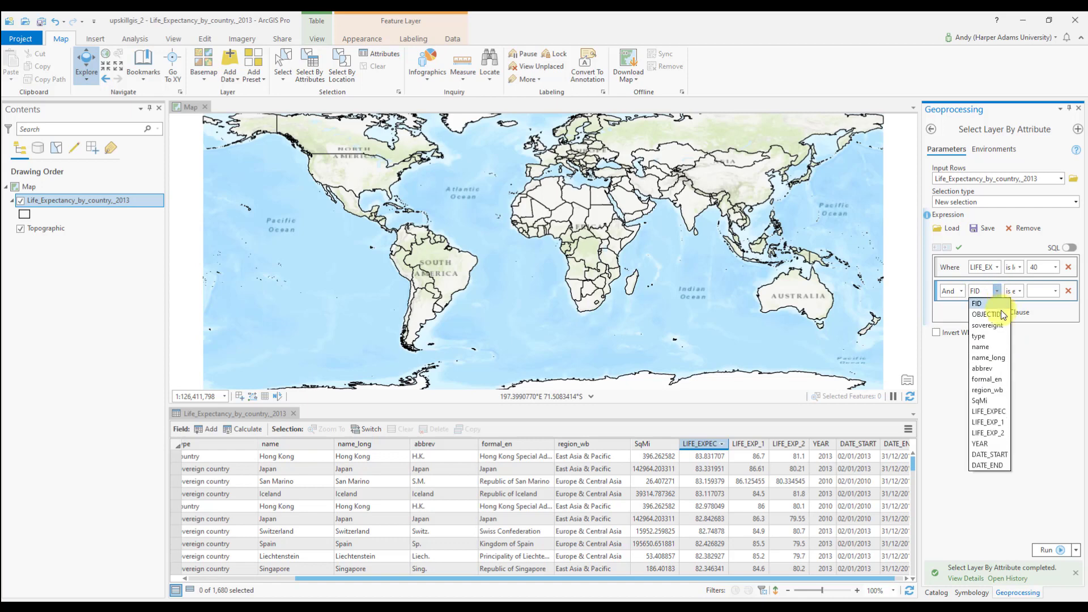
left_click(997, 390)
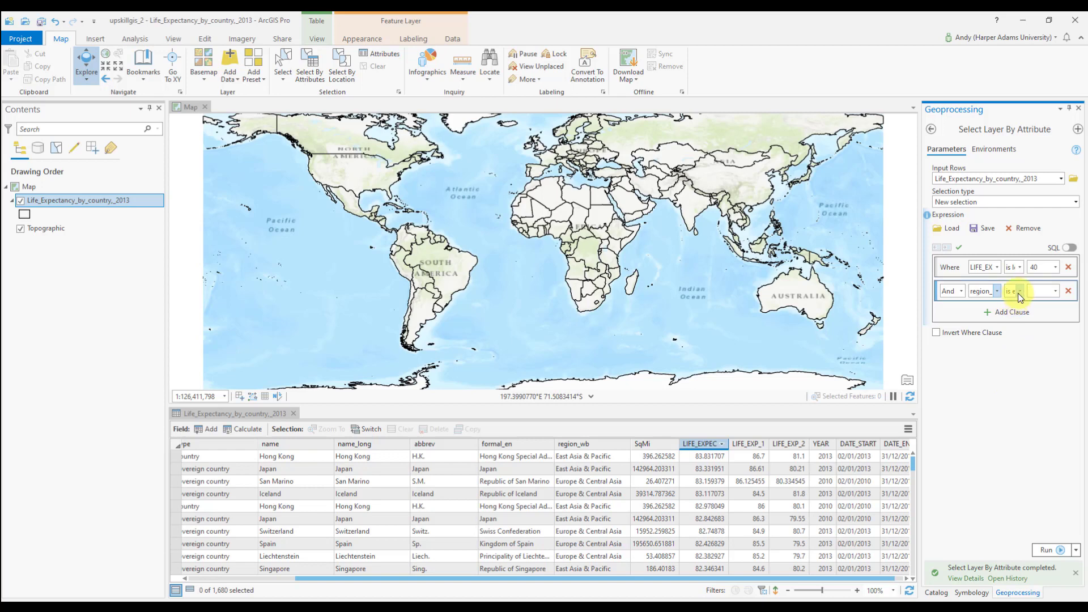
left_click(1056, 292)
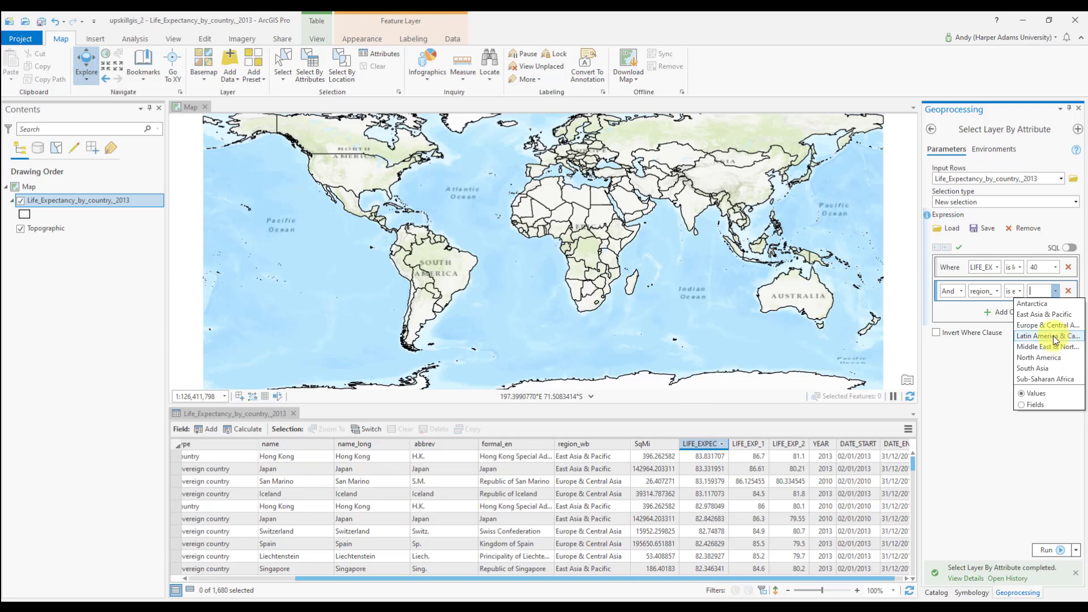
left_click(1053, 379)
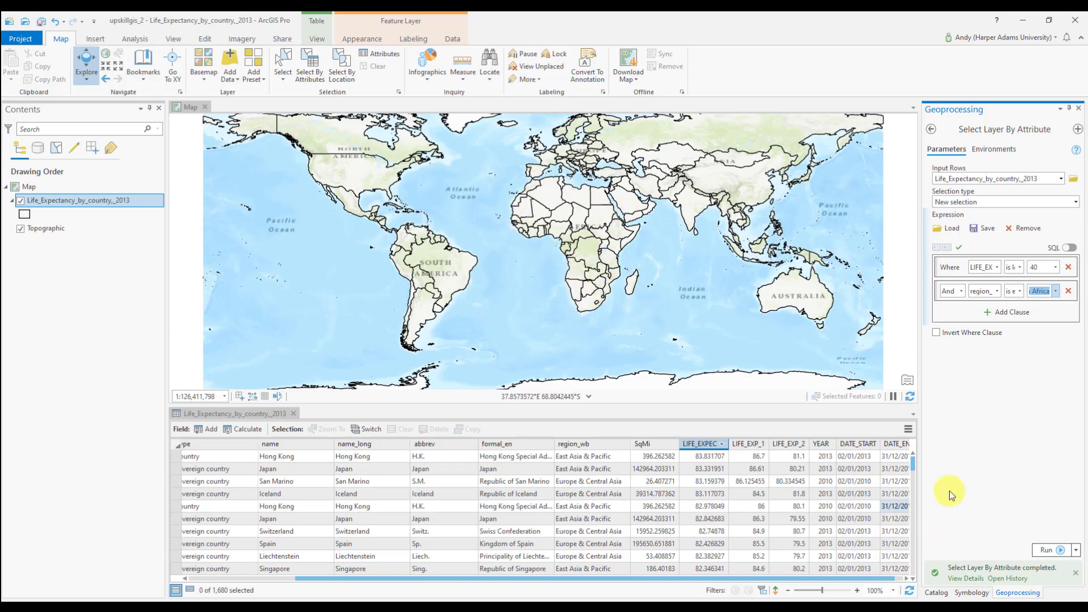
left_click(1045, 553)
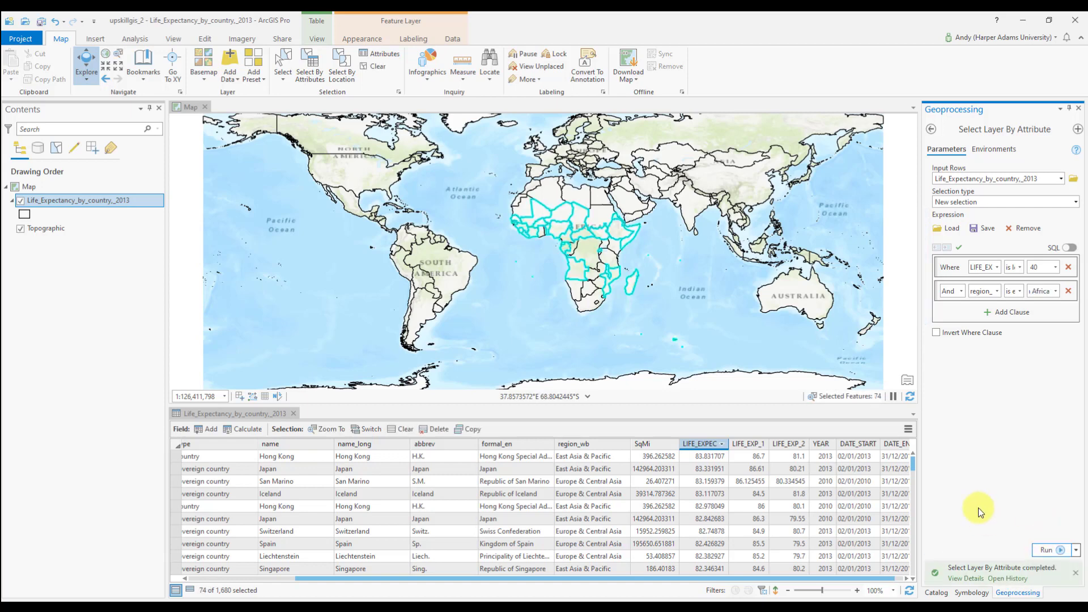
left_click(191, 590)
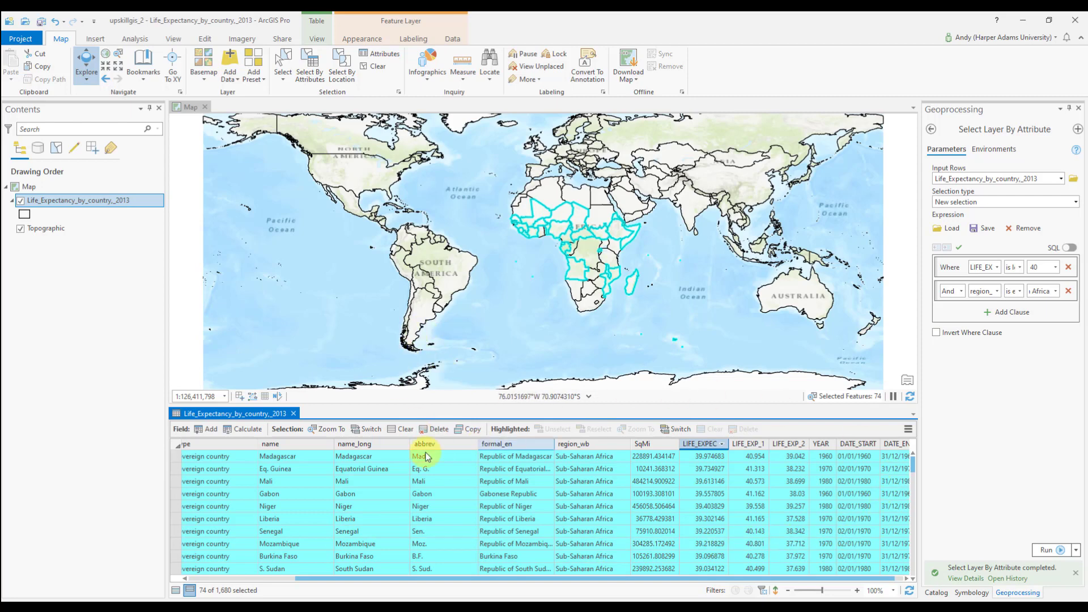
- Make a new layer from the selected features and hide the original Life_Expectancy_by_country_2013 layer
right_click(54, 203)
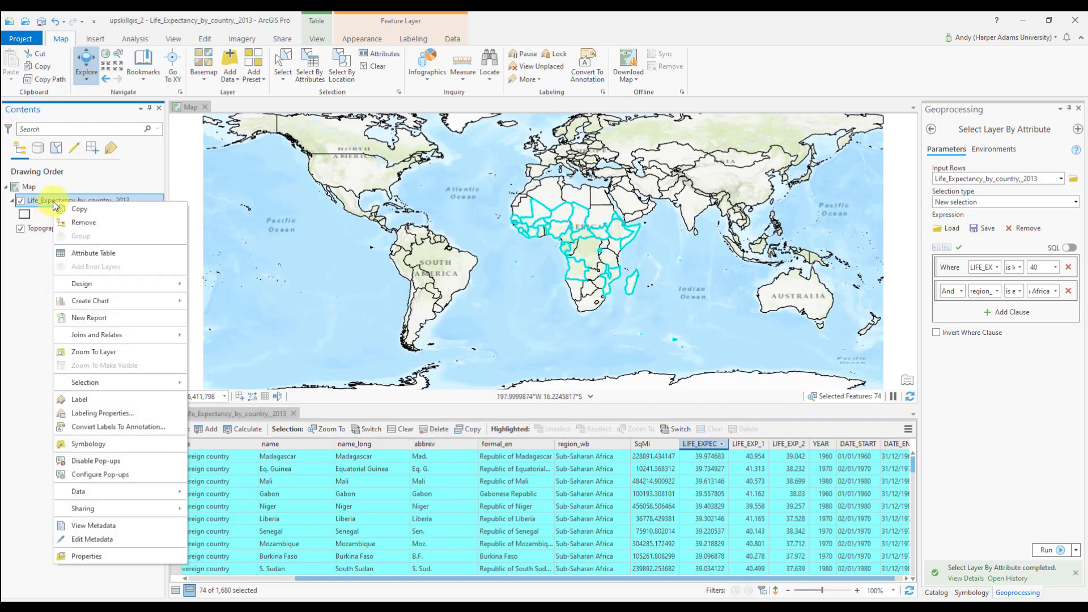
mouse_move(167, 383)
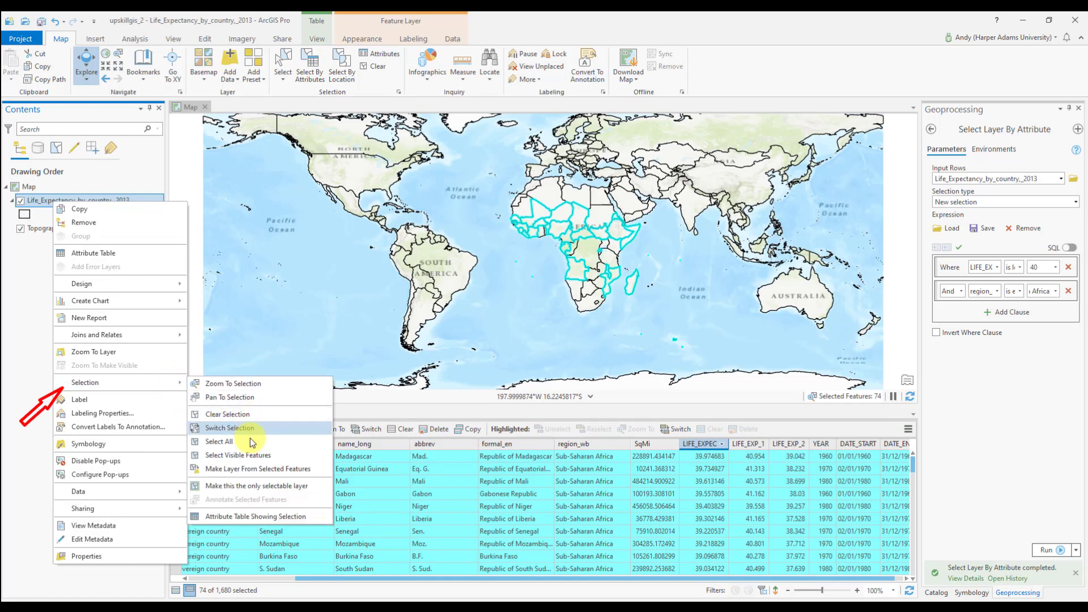
left_click(236, 470)
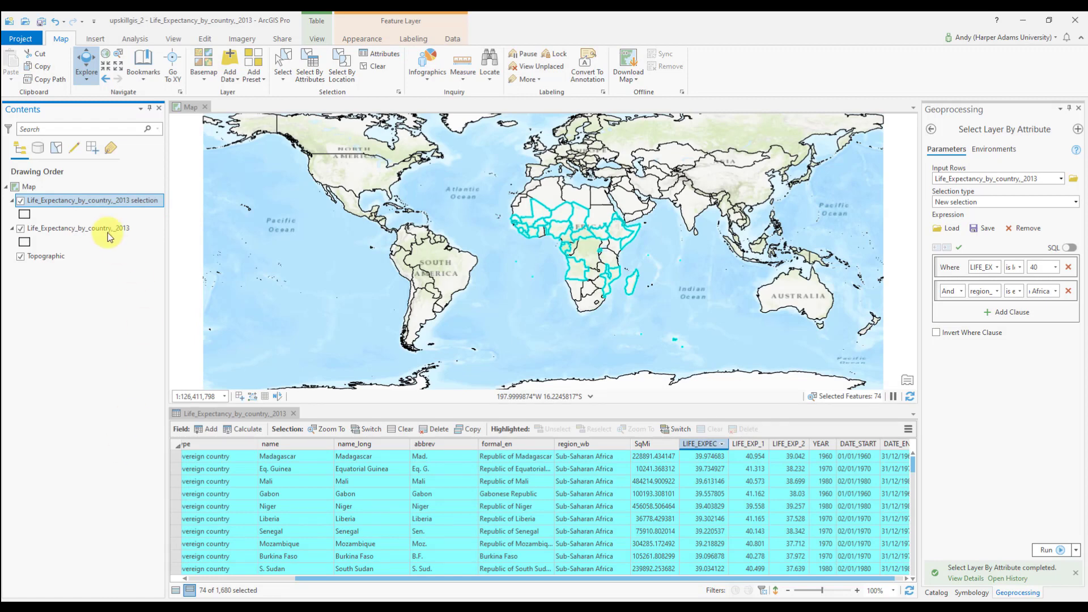
left_click(20, 229)
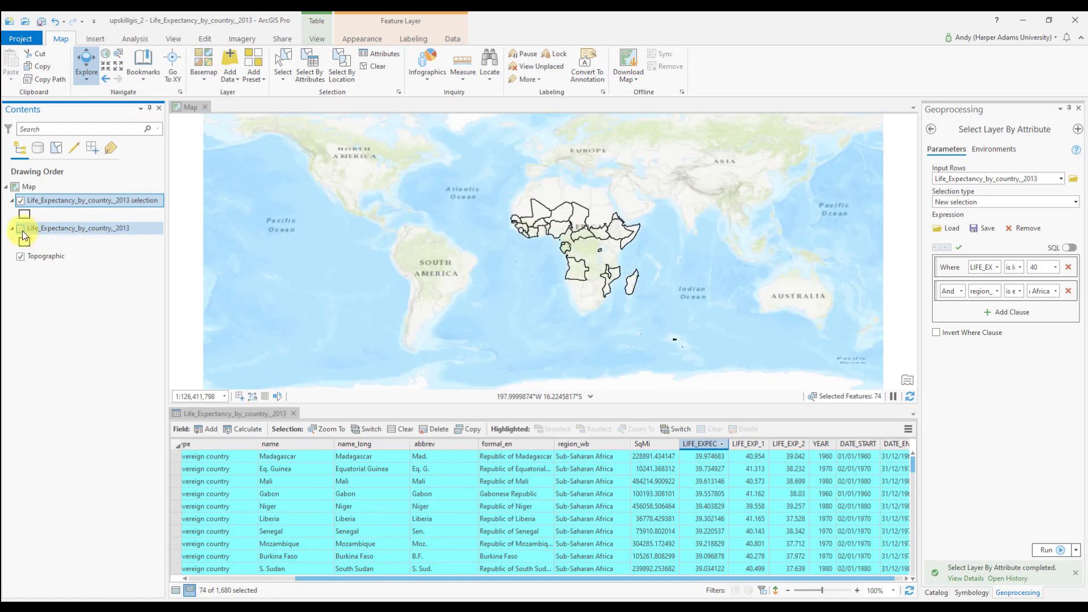
- Rename the new selection layer as "Life Expectancy less than 40 years in SSA"
right_click(62, 203)
left_click(58, 204)
left_click(55, 205)
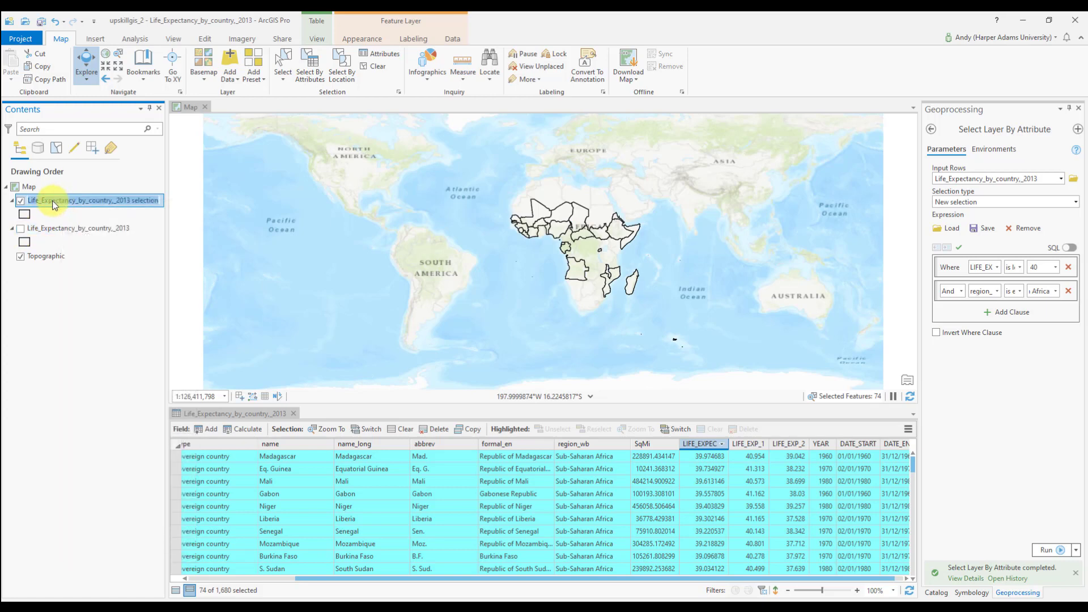
left_click(90, 202)
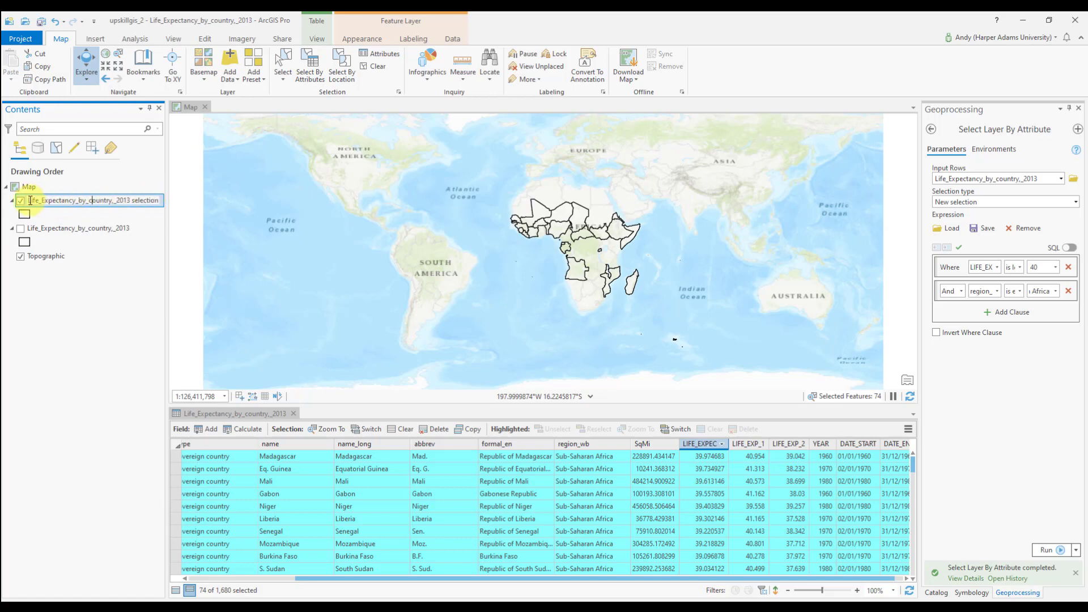
left_click_drag(30, 201, 195, 196)
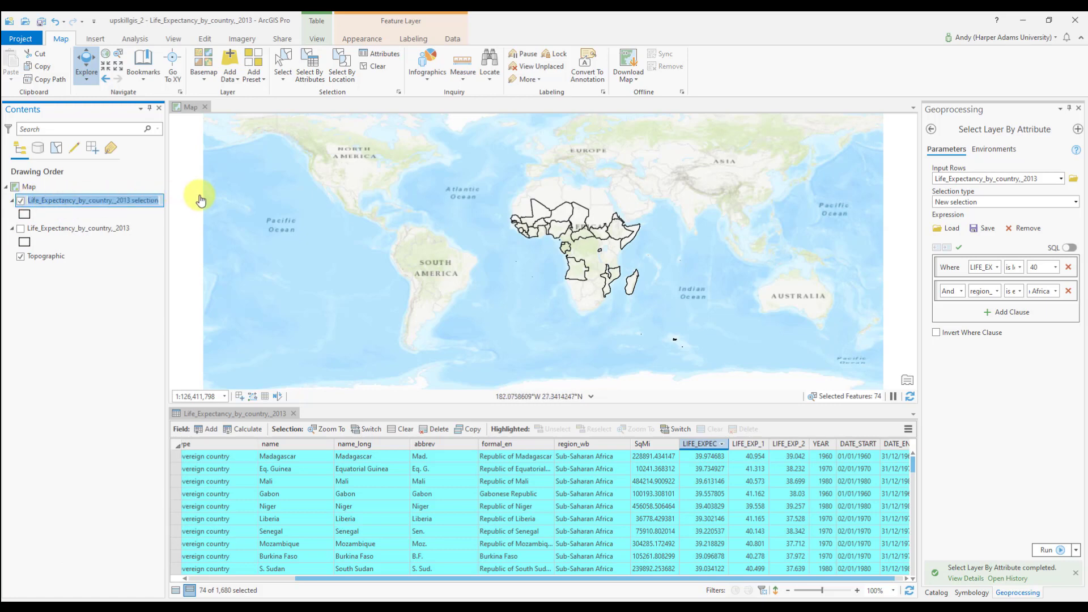
key("BackSpace")
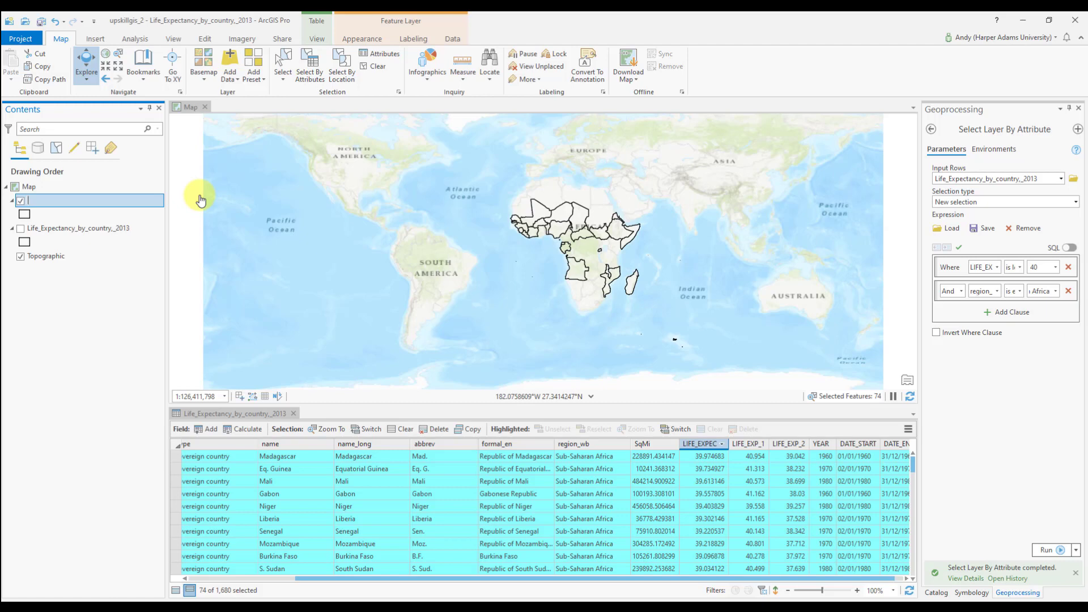
type("Life Expectancy less than 40 ye")
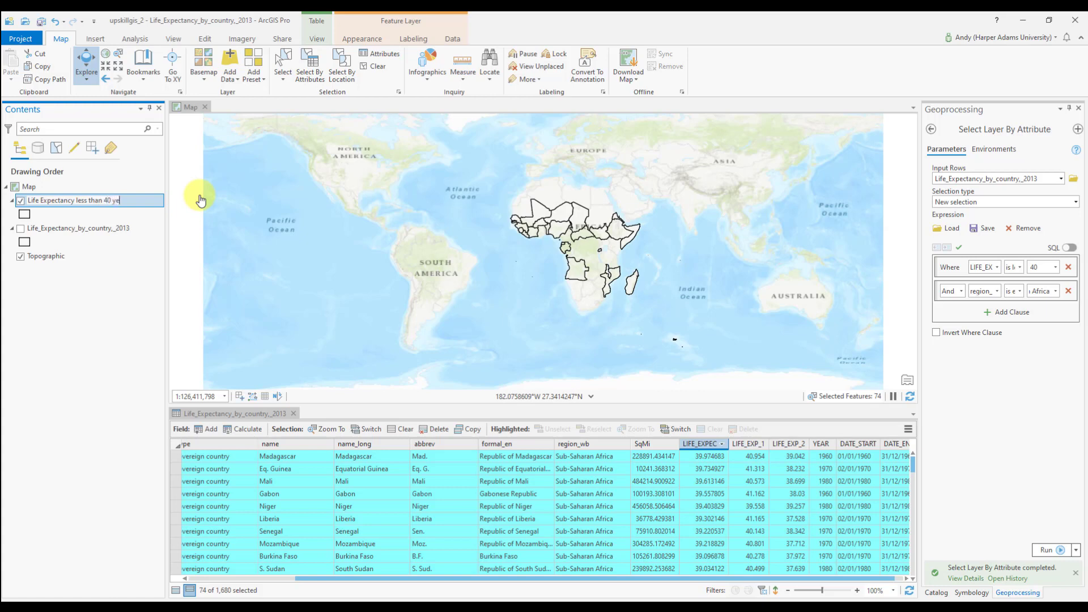
type("ars in SSA")
key("Return")
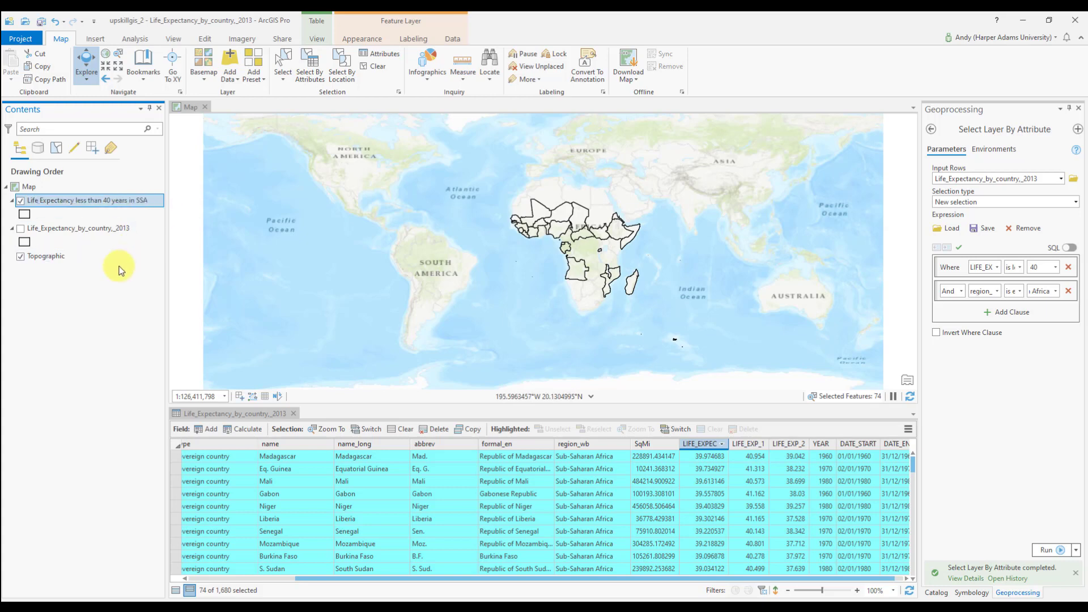
- Apply the dark red Pink (Muted) gallery symbol to the Life Expectancy less than 40 years in SSA layer
left_click(24, 215)
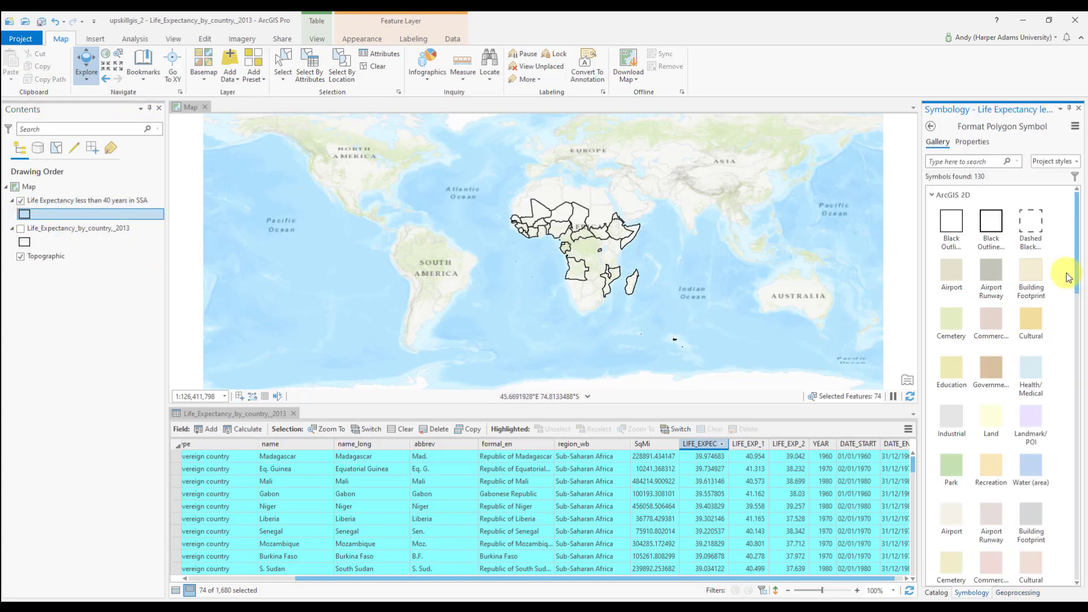
left_click_drag(1076, 272, 1084, 444)
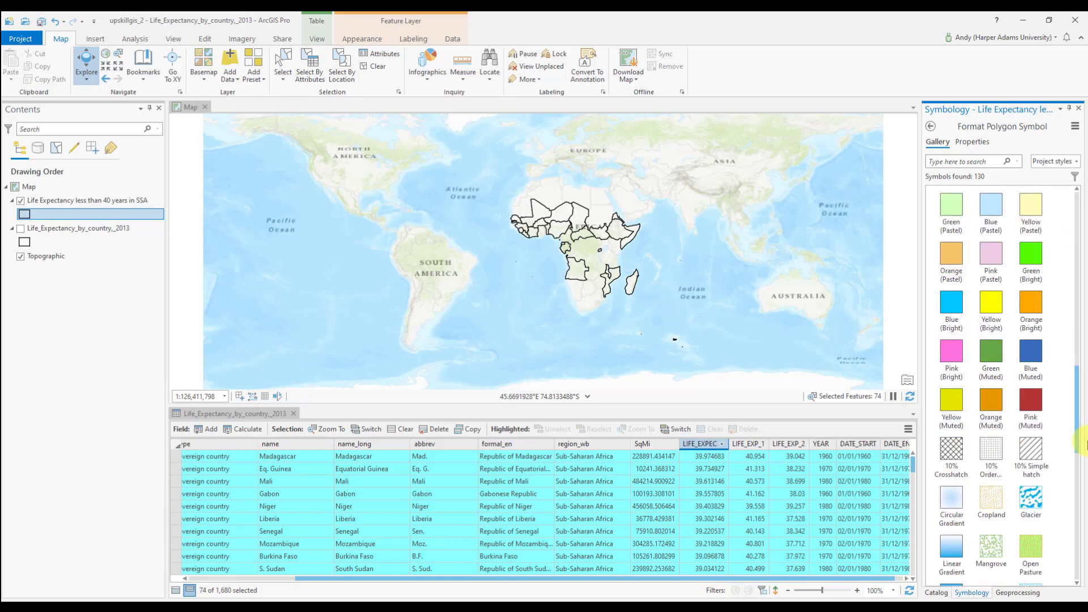
left_click(1031, 403)
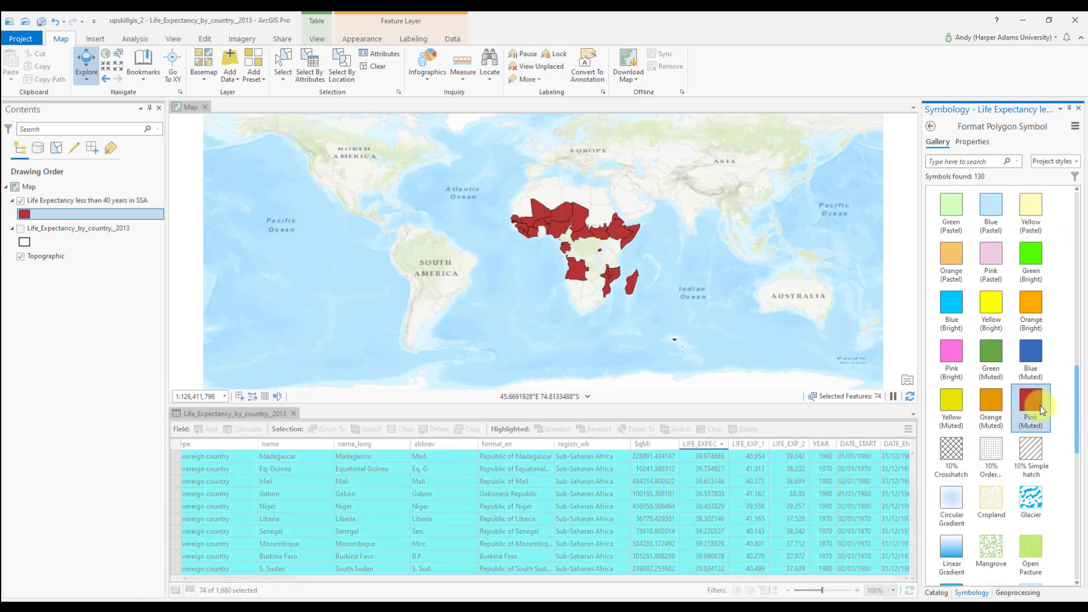